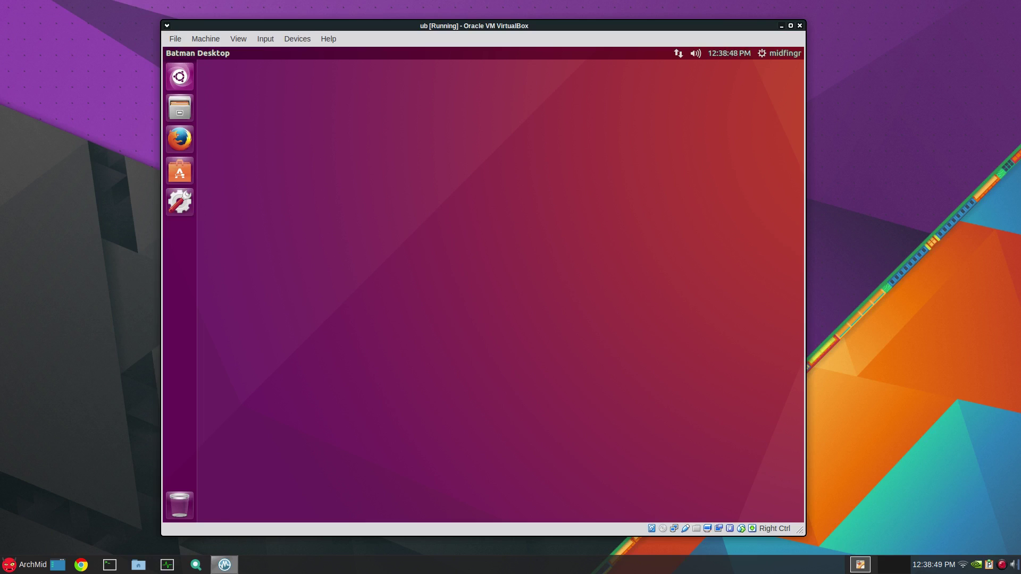
Step: Launch dconf Editor from the guest's Dash search
key(super)
click(434, 219)
key(super)
text(d)
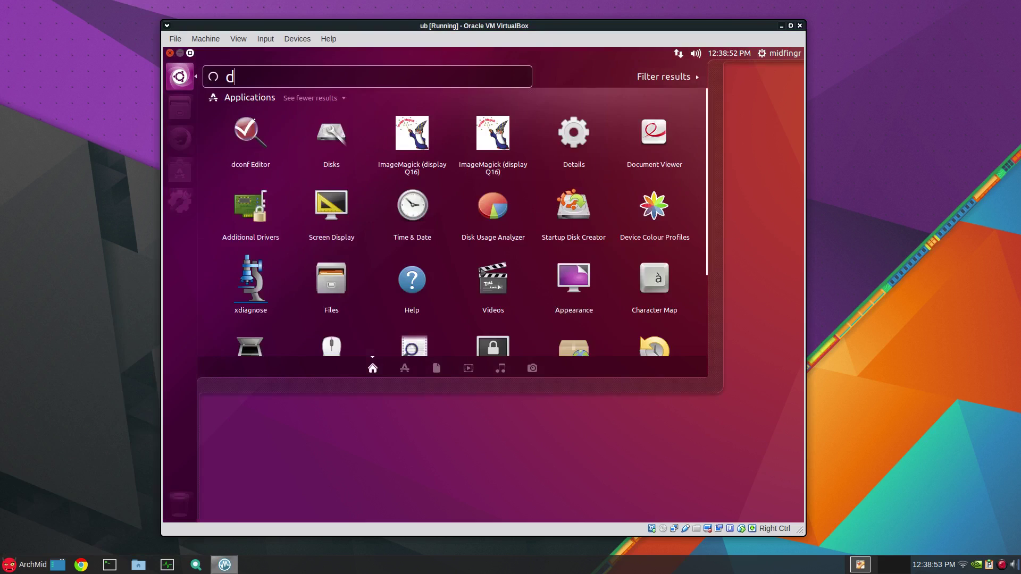
key(Return)
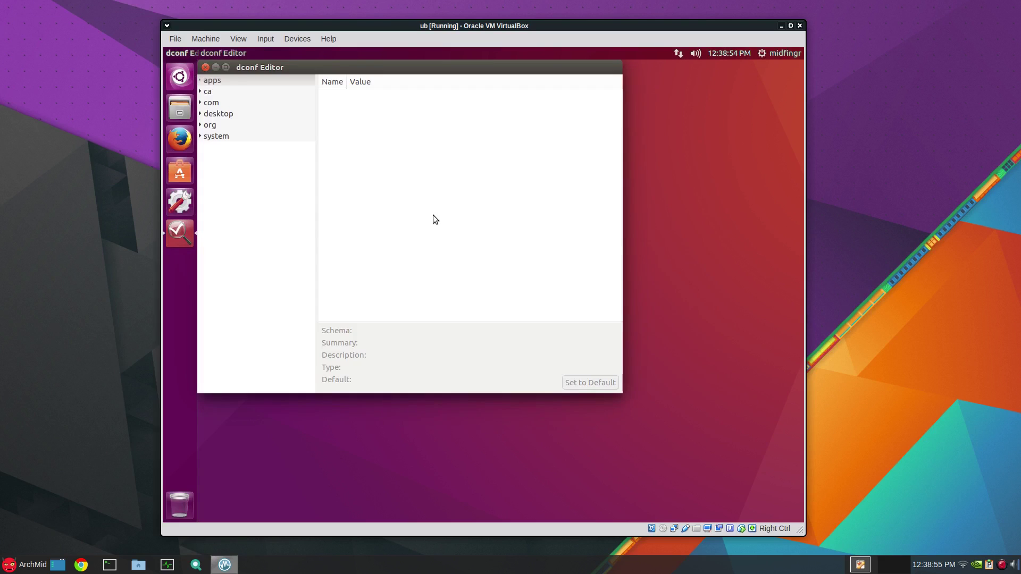
Step: Find launcher-position, change it from Left to Bottom, and close dconf Editor
key(ctrl+f)
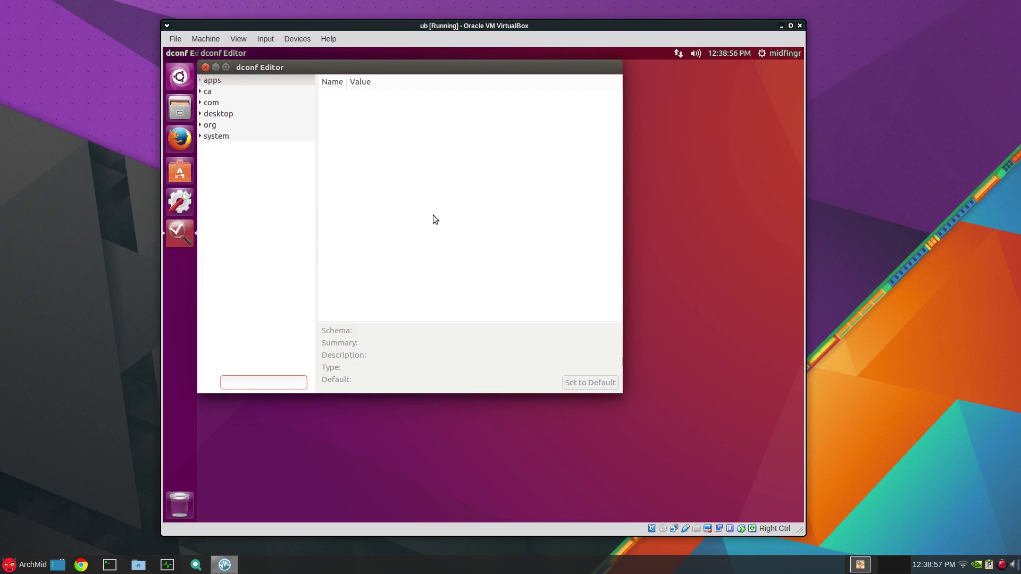
text(laun)
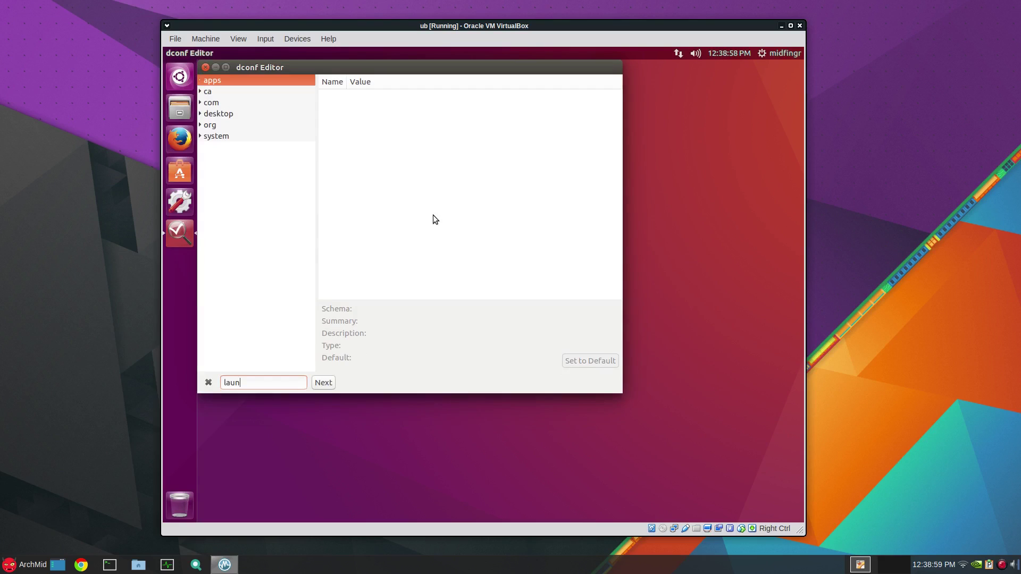
text(cher)
key(Return)
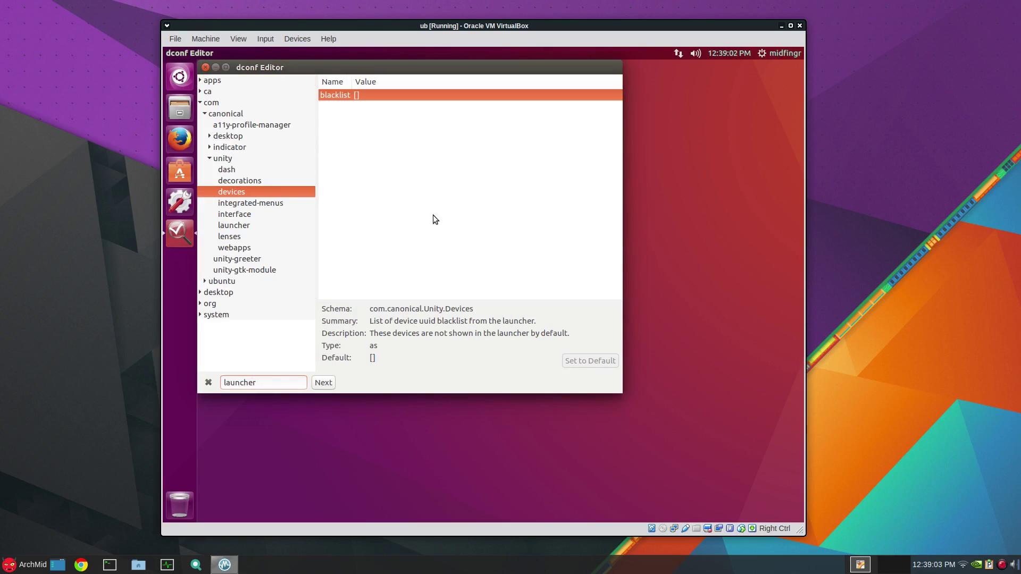
key(Return)
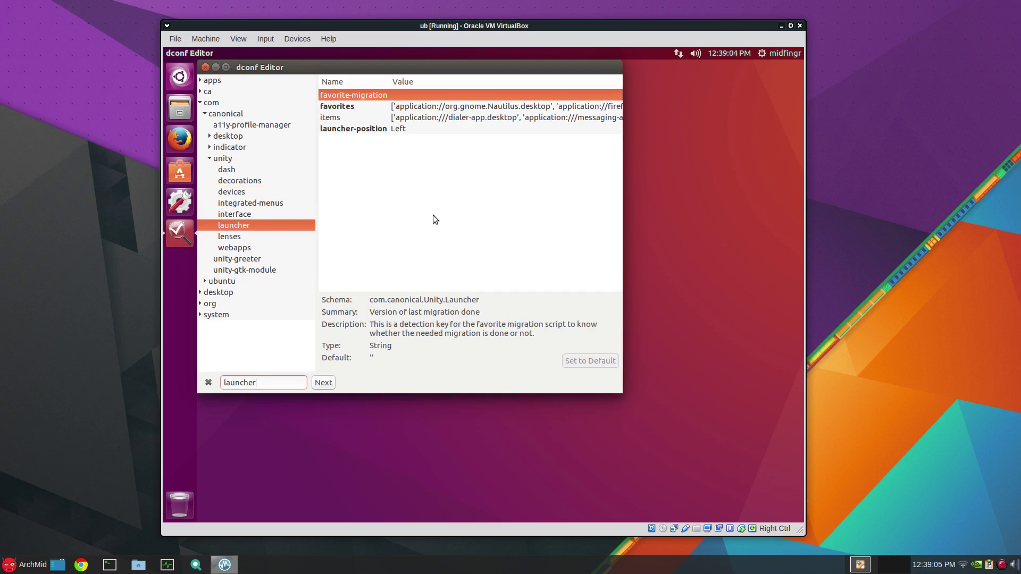
click(408, 125)
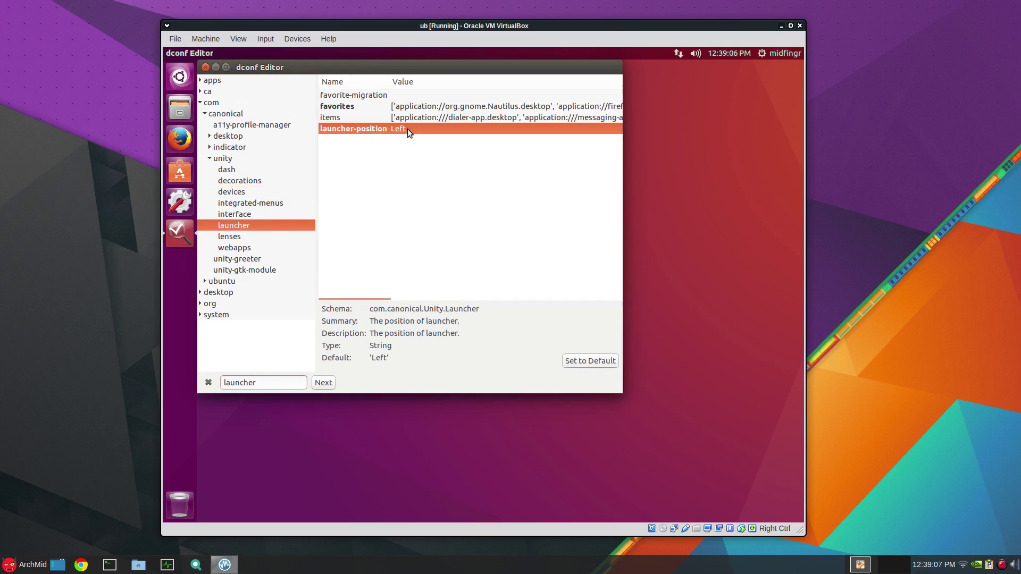
click(407, 129)
click(407, 133)
click(408, 137)
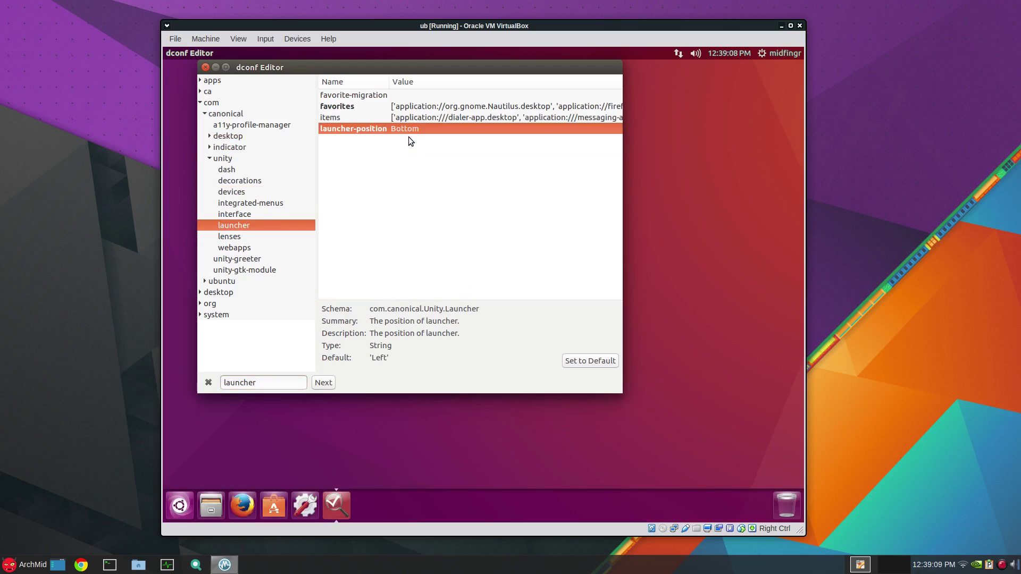
key(alt+F4)
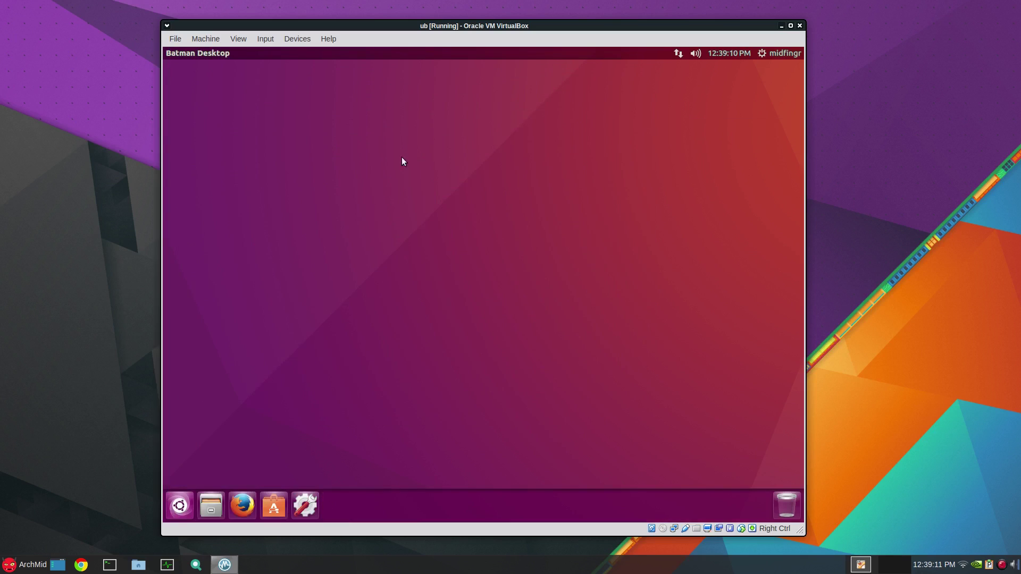
Step: Shrink the launcher icon size from 48 to 32 in Appearance, then close it
right_click(393, 212)
click(464, 305)
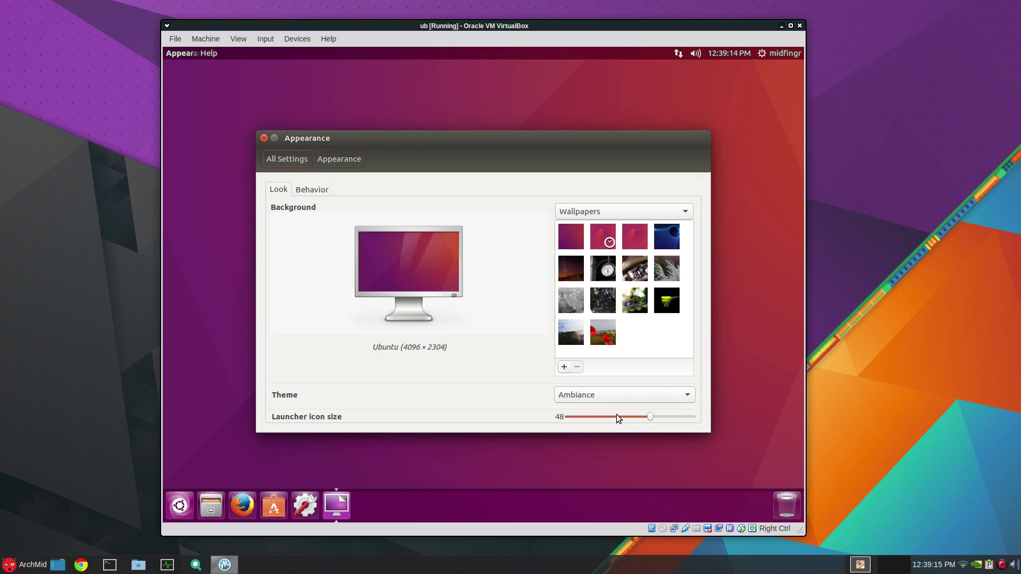
drag(615, 418, 609, 418)
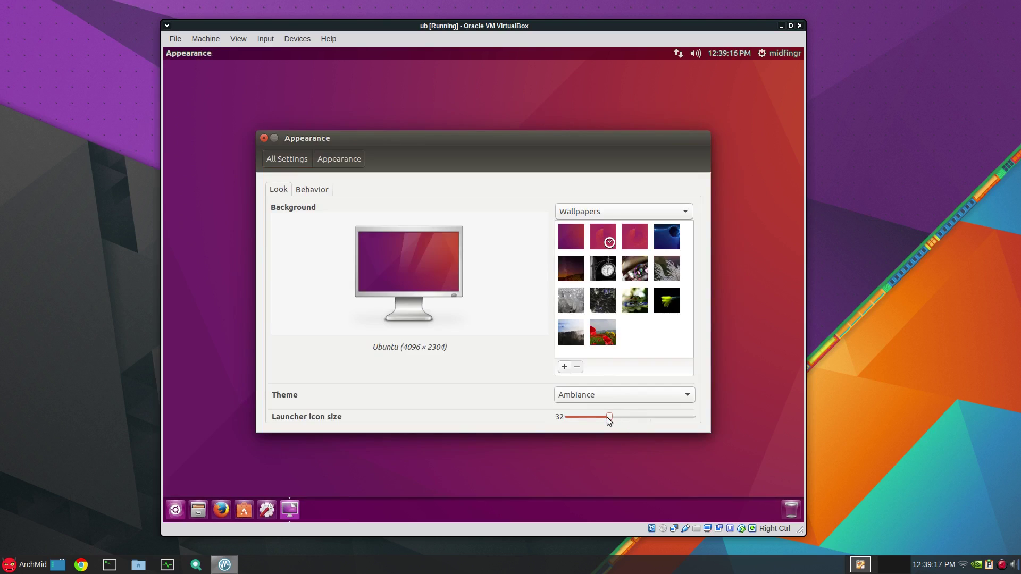
click(261, 136)
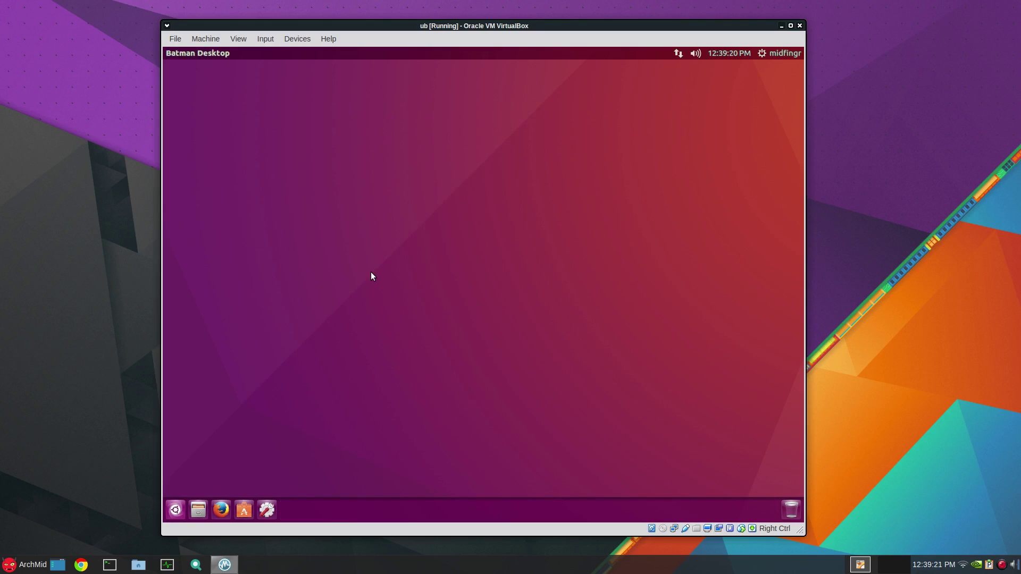
Step: Open a wallpaper from /usr/share/backgrounds in Image Viewer and browse through the images
key(super)
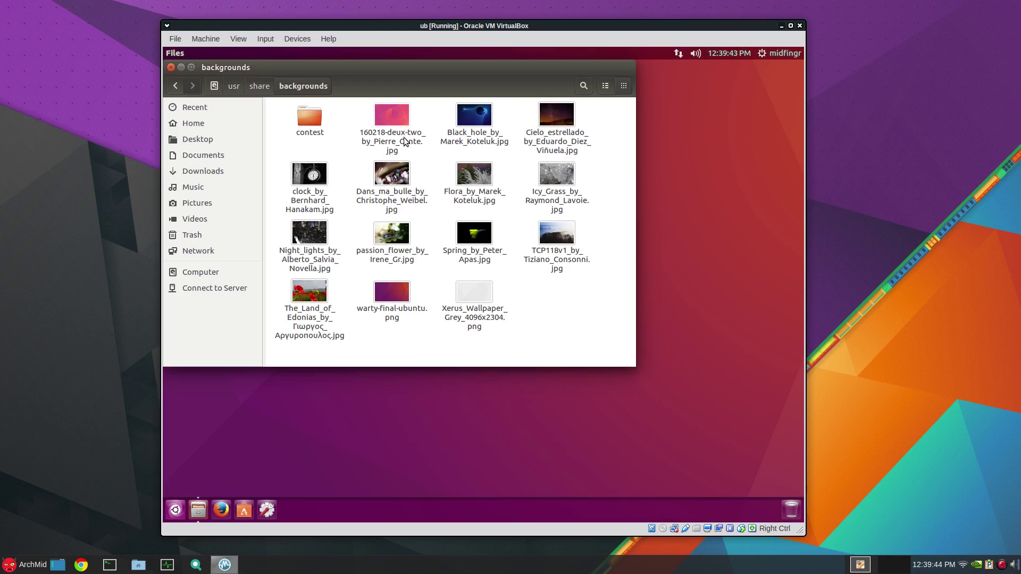
click(404, 141)
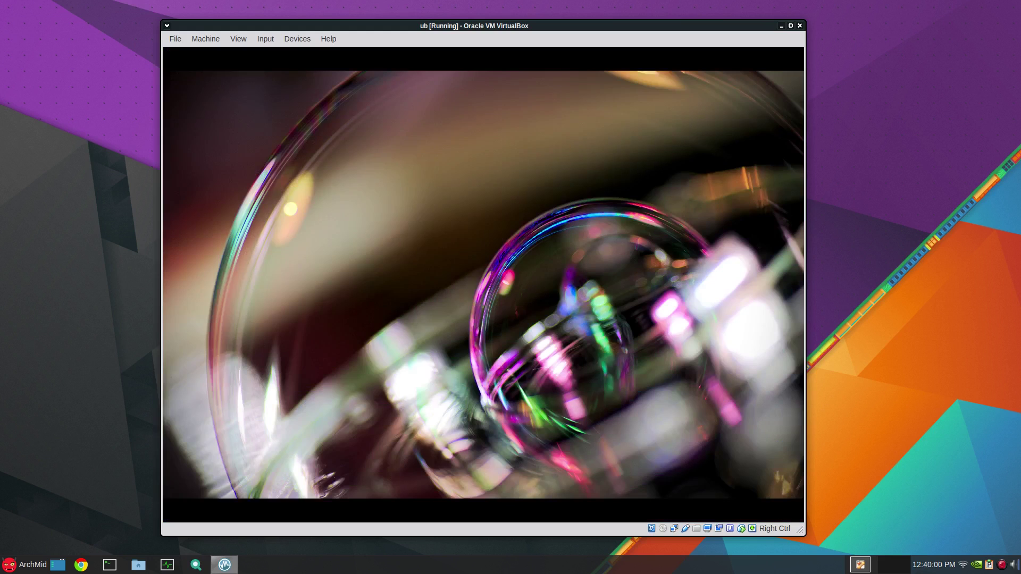
key(Right)
key(Right)
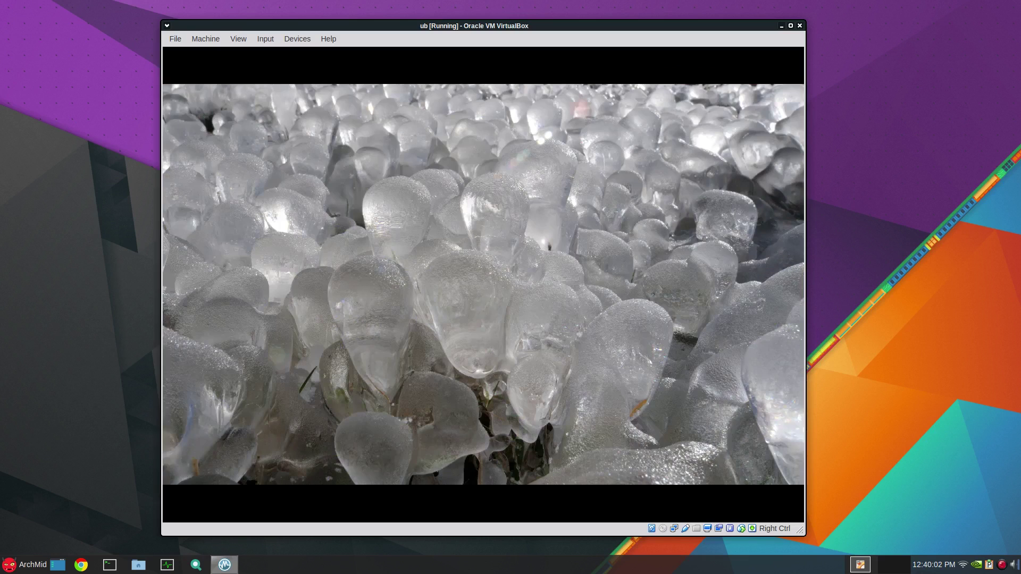
key(Right)
key(Right)
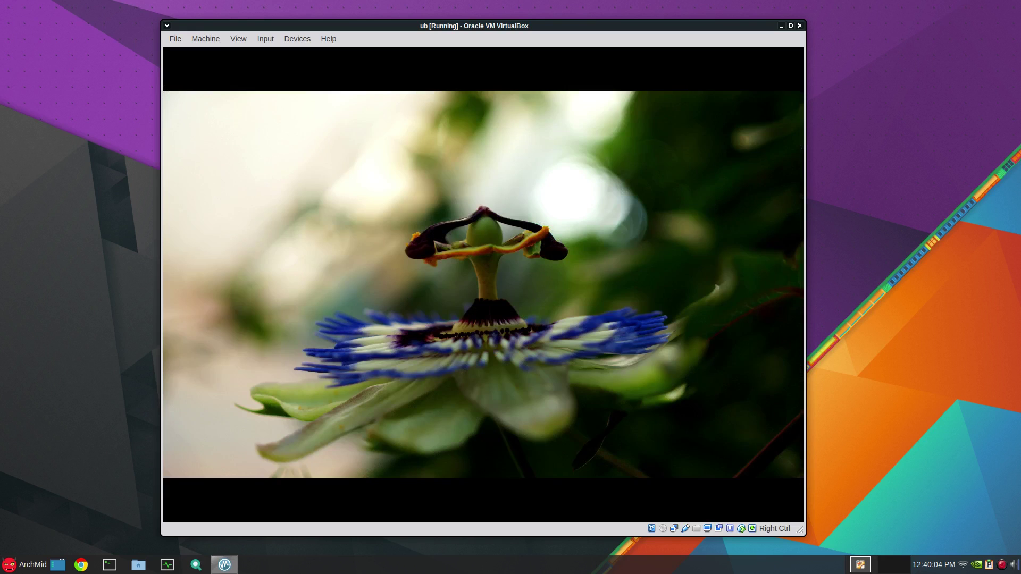
key(Right)
key(Right)
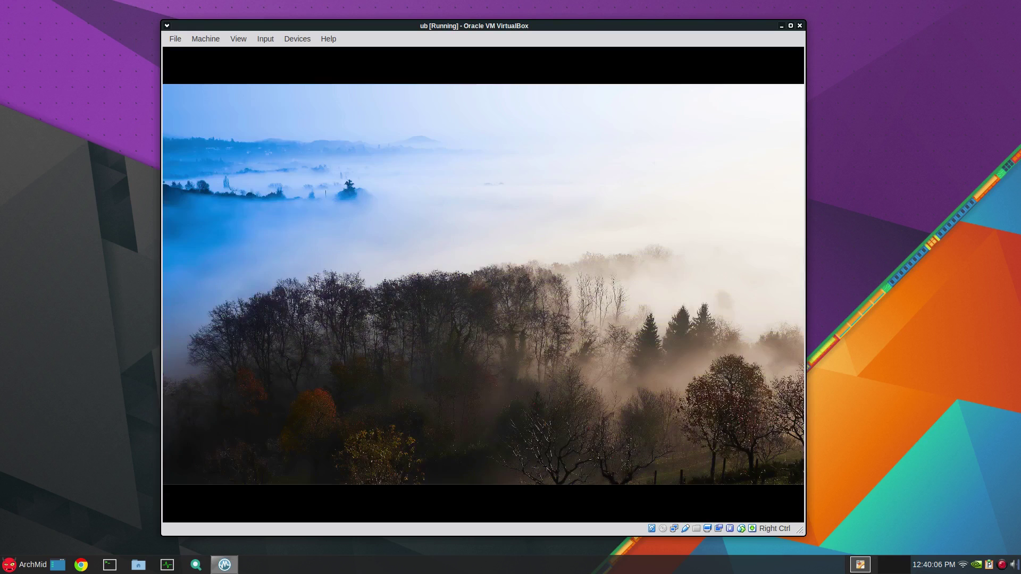
key(Right)
key(Right)
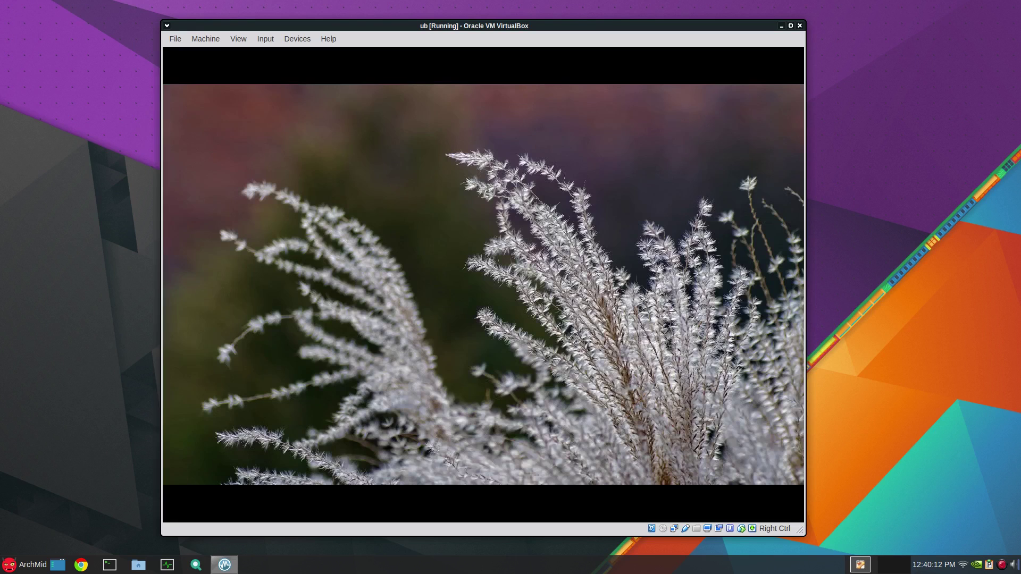
key(Right)
key(Escape)
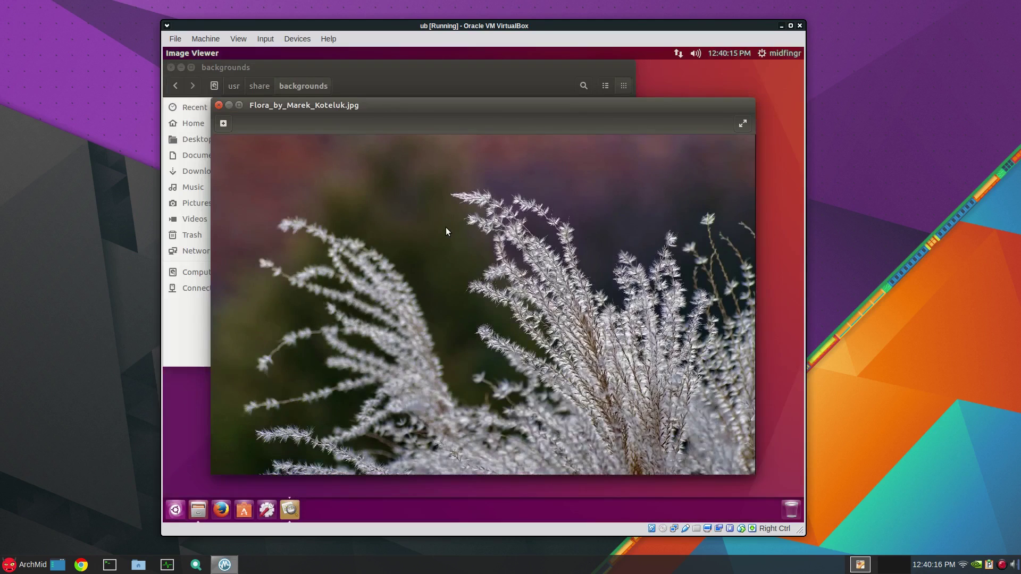
key(Right)
key(Right)
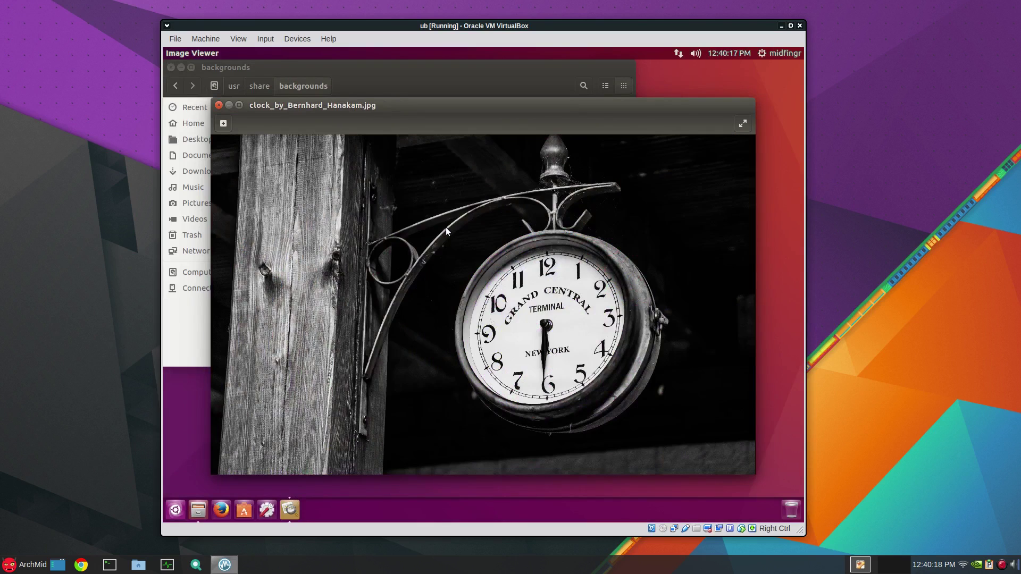
key(Right)
key(Right)
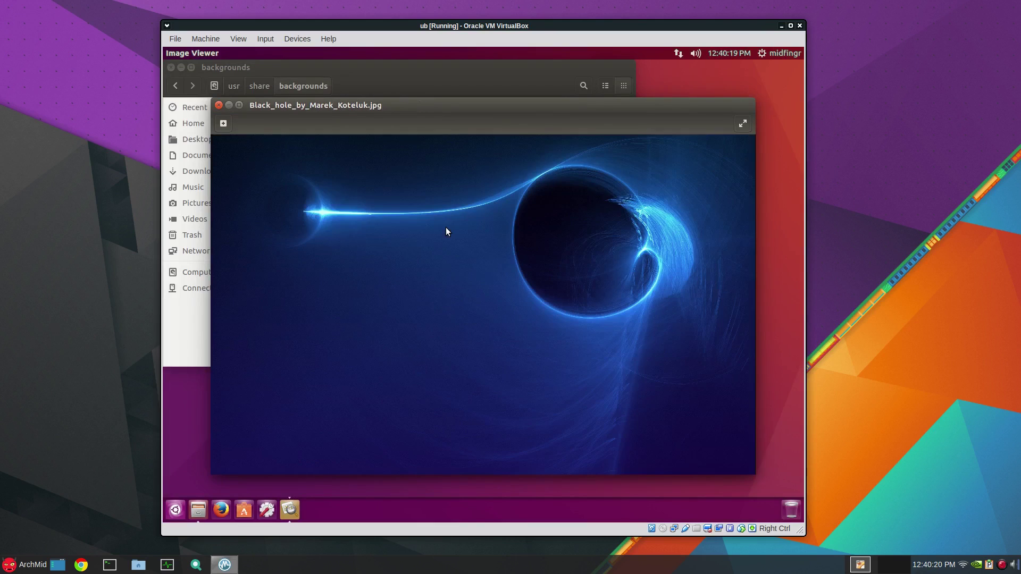
Step: Set Black_hole_by_Marek_Koteluk.jpg as the desktop wallpaper and close Image Viewer
right_click(446, 232)
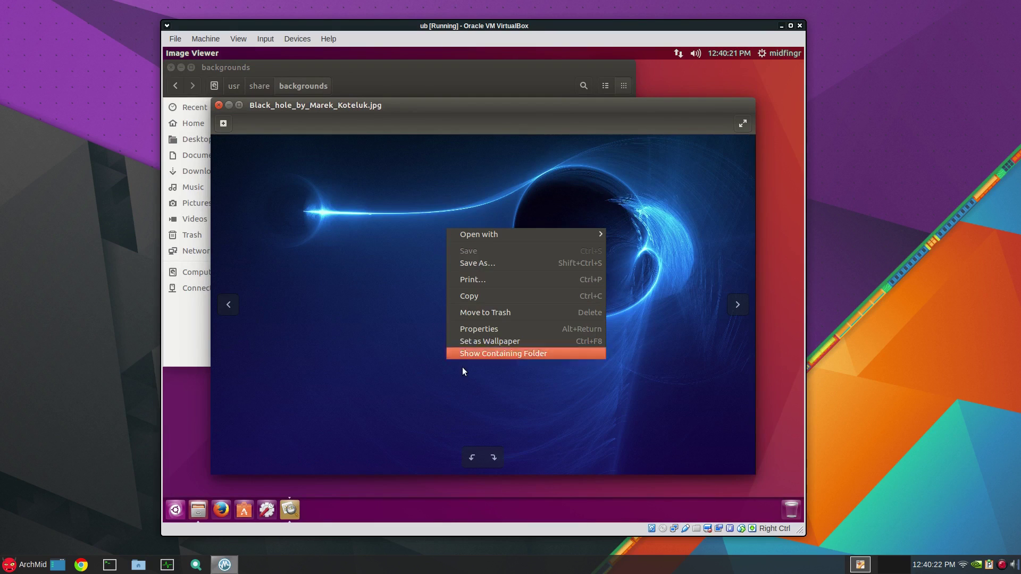
click(484, 343)
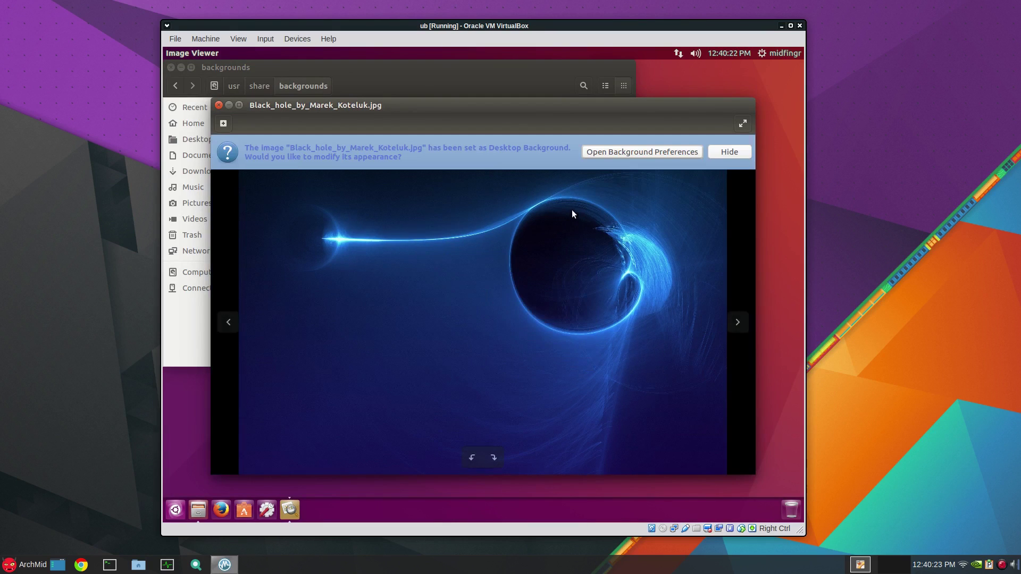
click(739, 152)
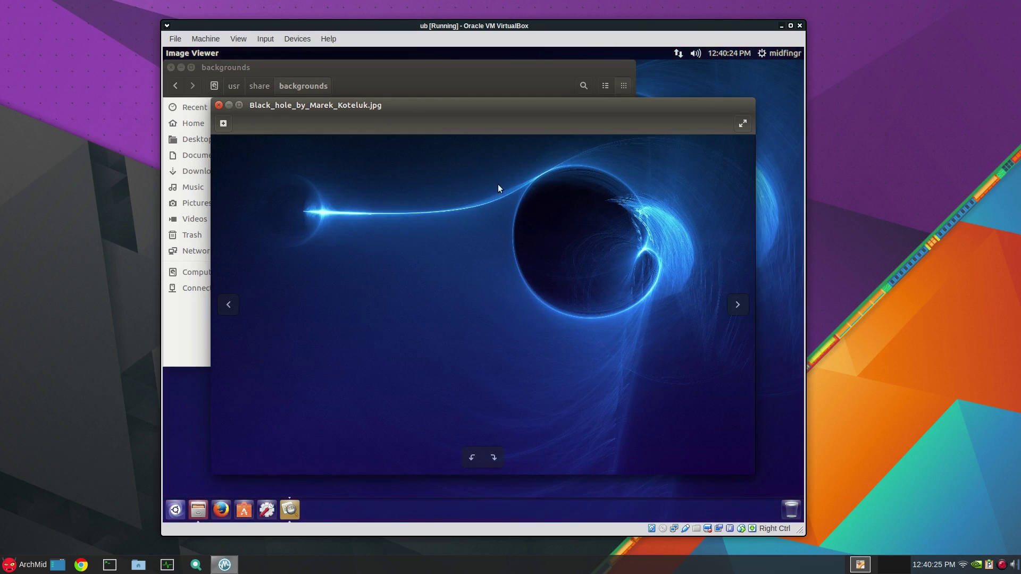
click(218, 105)
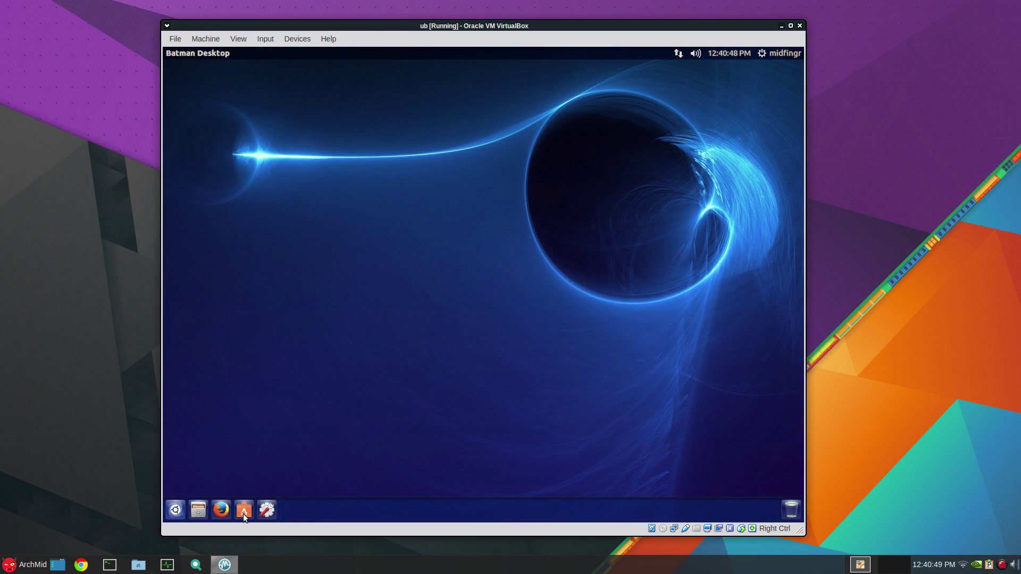
Step: Open Ubuntu Software and search 'mate' to list packages like MATE Terminal and Engrampa
click(244, 513)
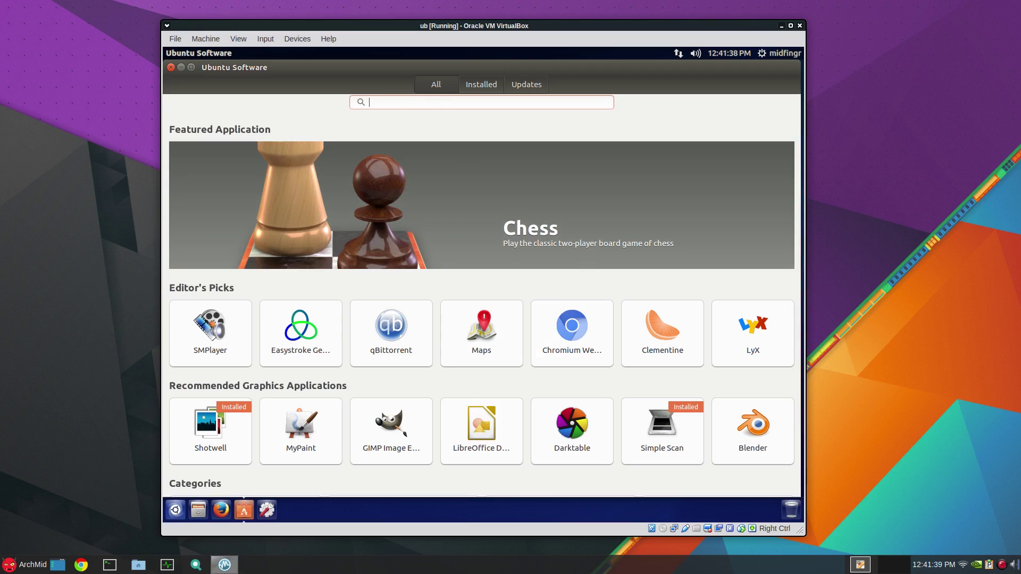
text(mate)
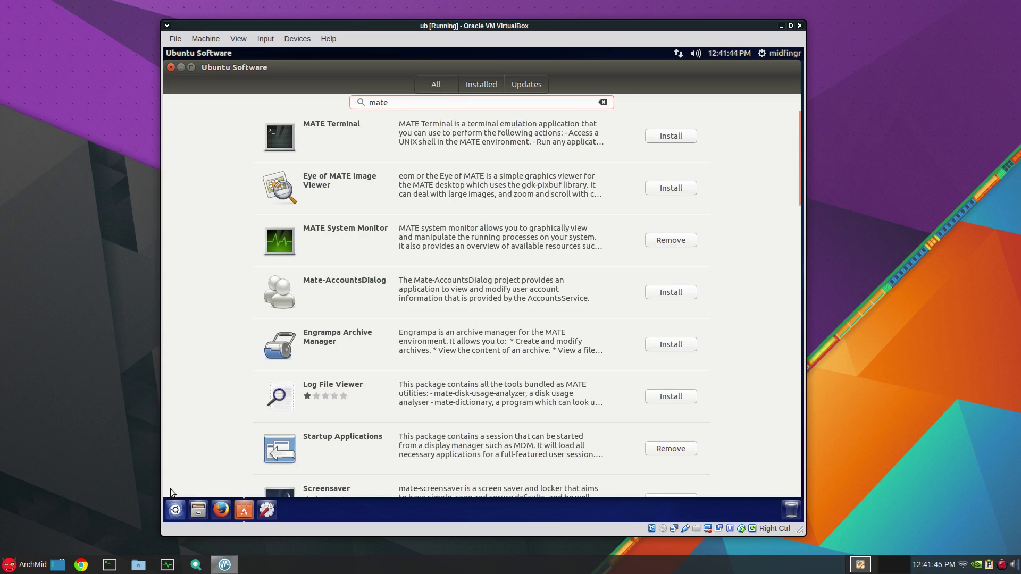
Step: Launch System Monitor and MATE System Monitor from a Dash search for 'mo'
click(175, 510)
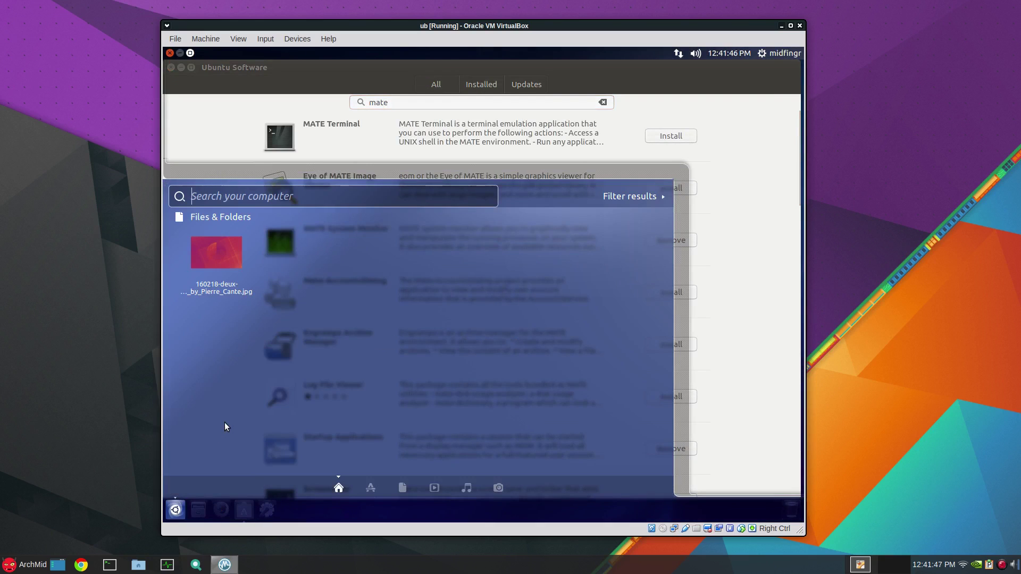
text(mo)
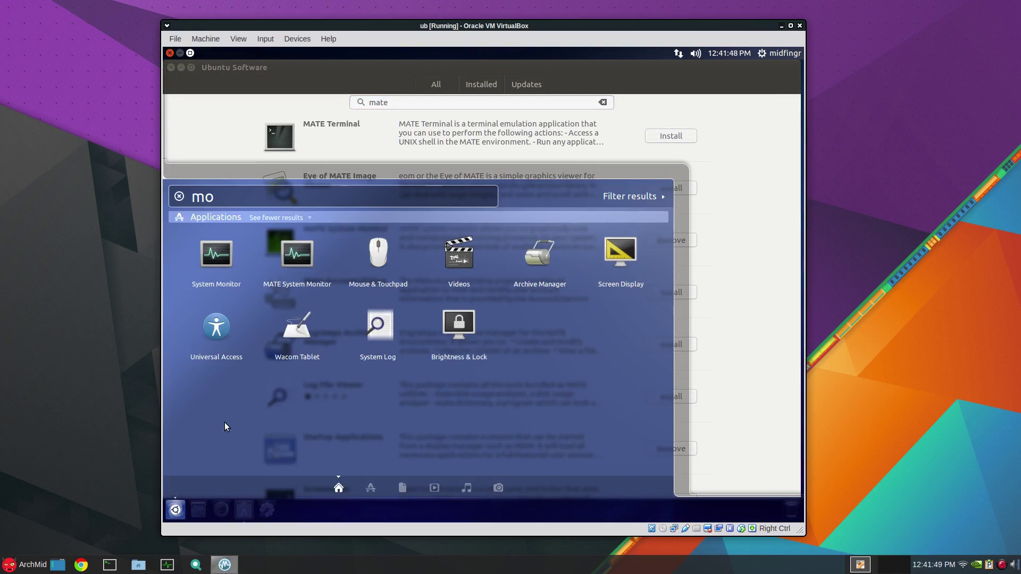
key(Return)
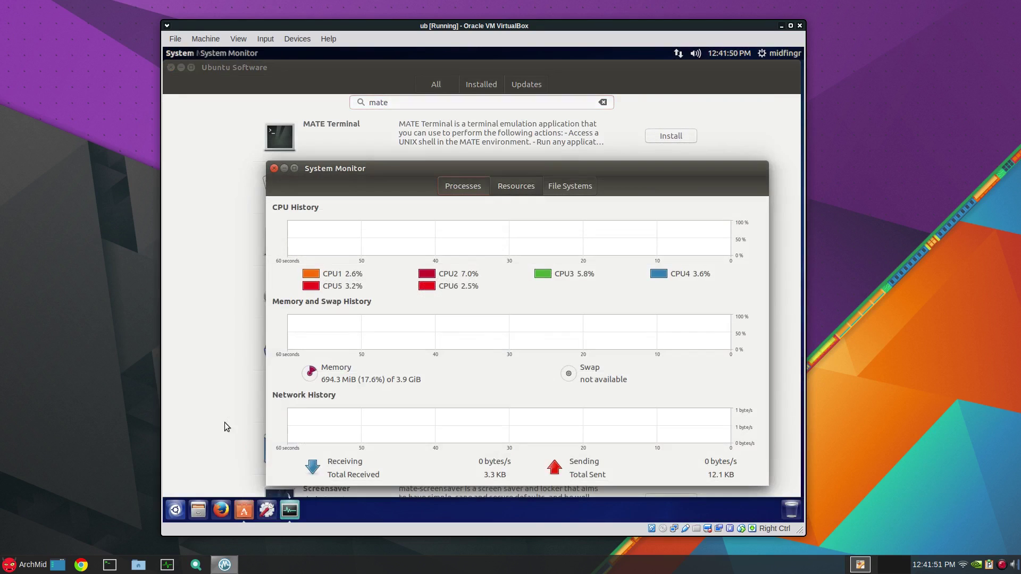
key(super)
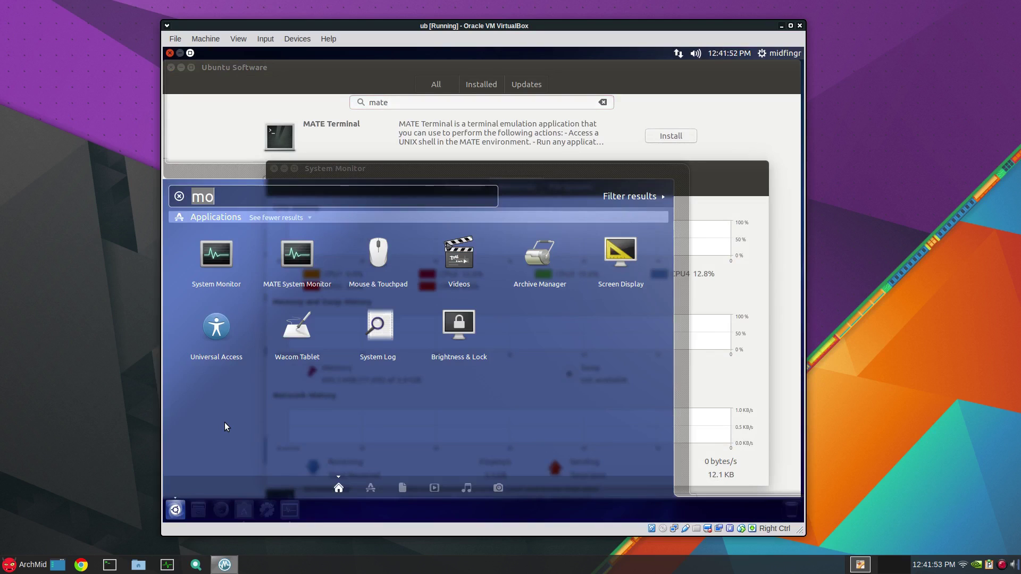
key(Down)
key(Right)
key(Return)
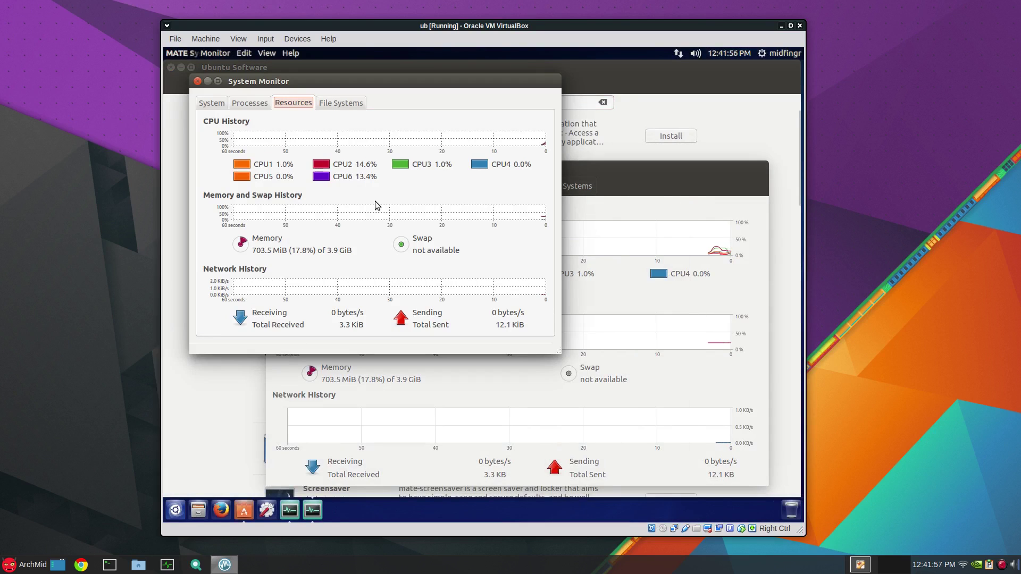
Step: Close System Monitor, view MATE's Processes, Resources and System tabs, then close it and Ubuntu Software
click(611, 200)
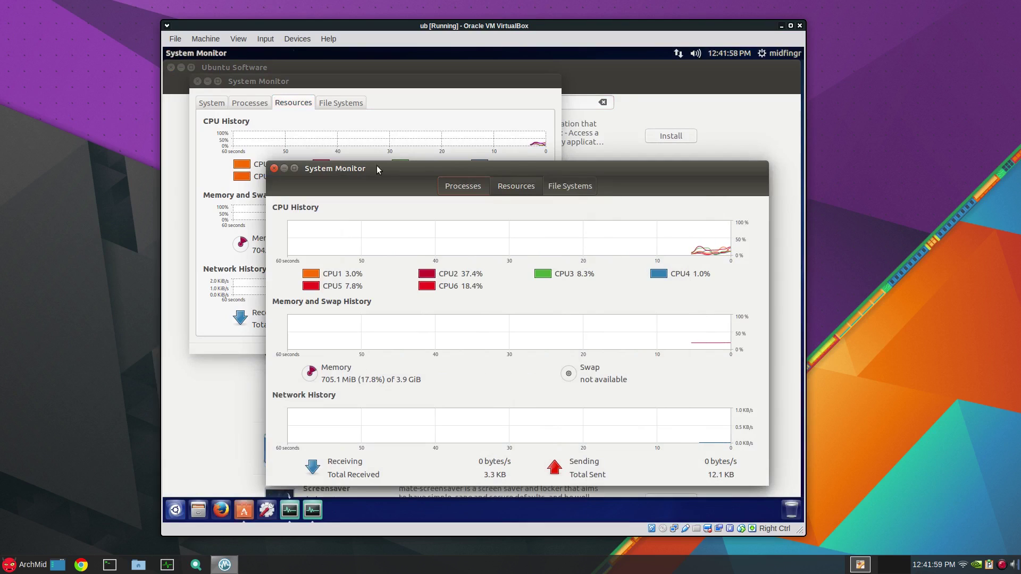
click(274, 168)
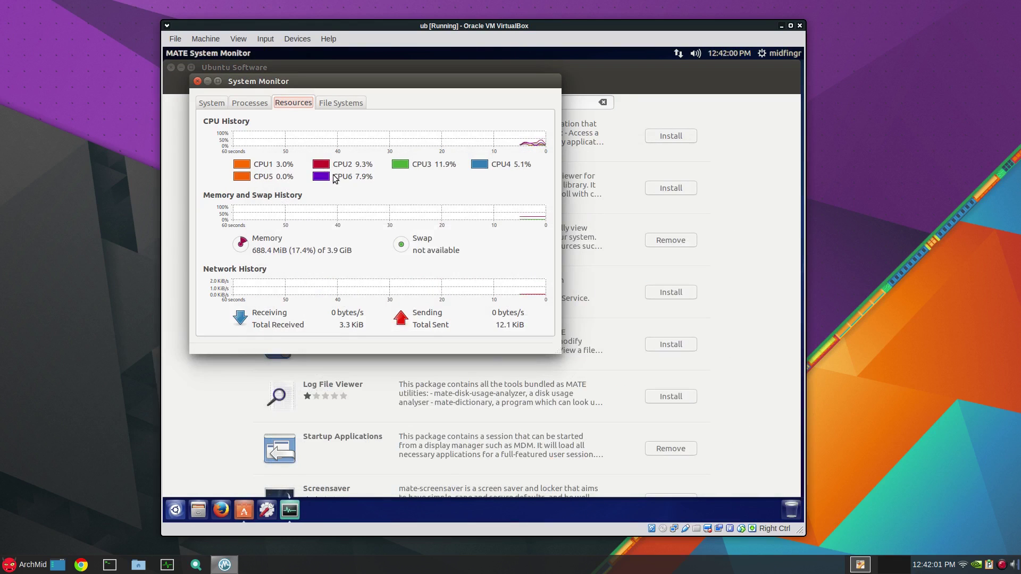
click(262, 104)
click(301, 106)
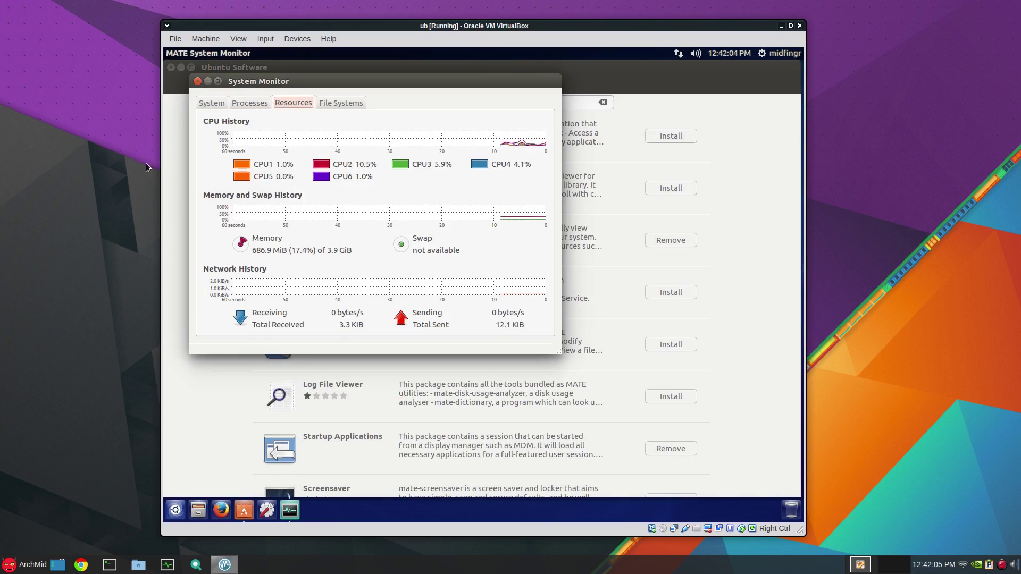
click(211, 104)
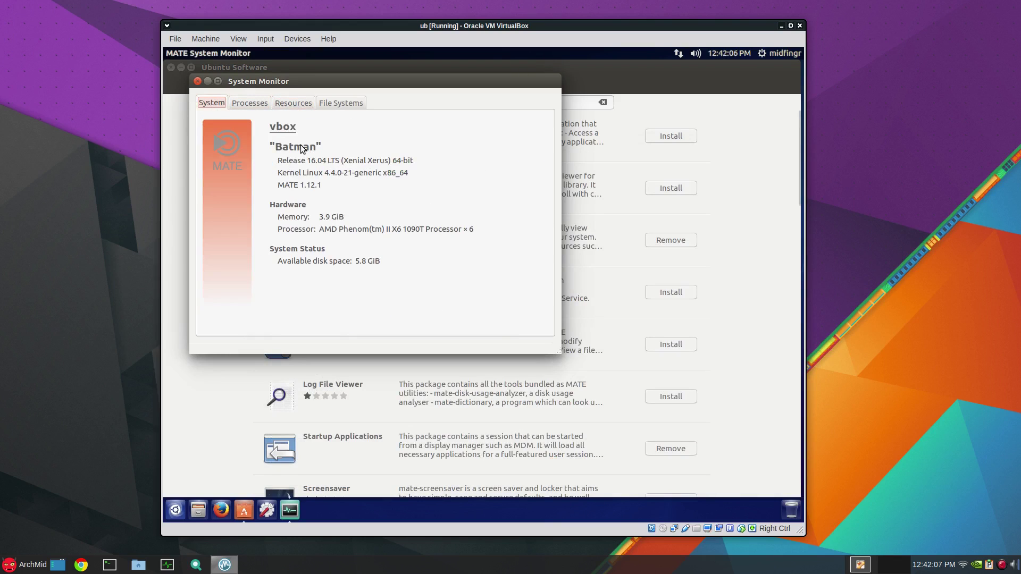
click(198, 81)
click(172, 68)
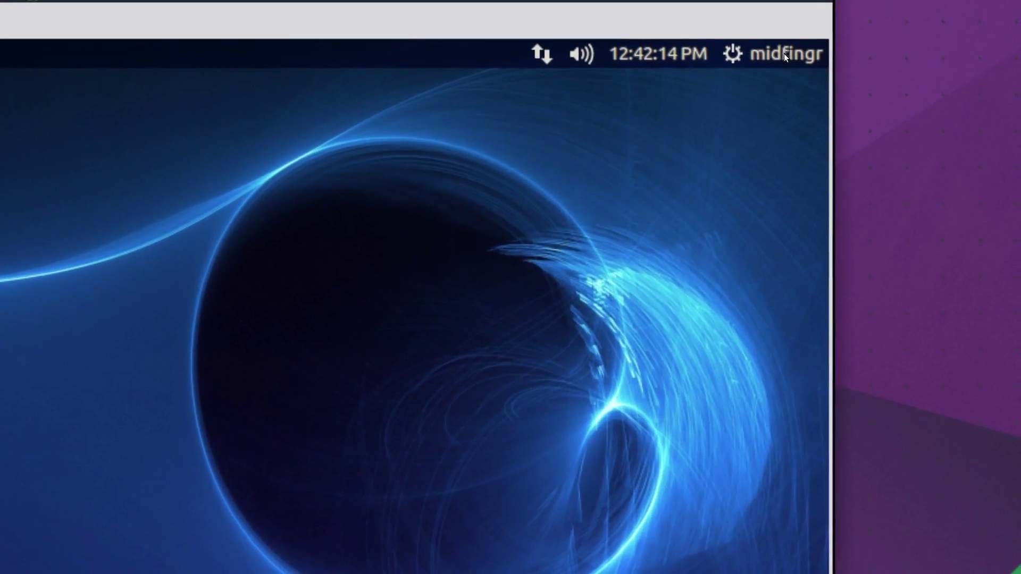
Step: Open and dismiss the gear session menu, then launch a terminal with Ctrl+Alt+T
click(974, 52)
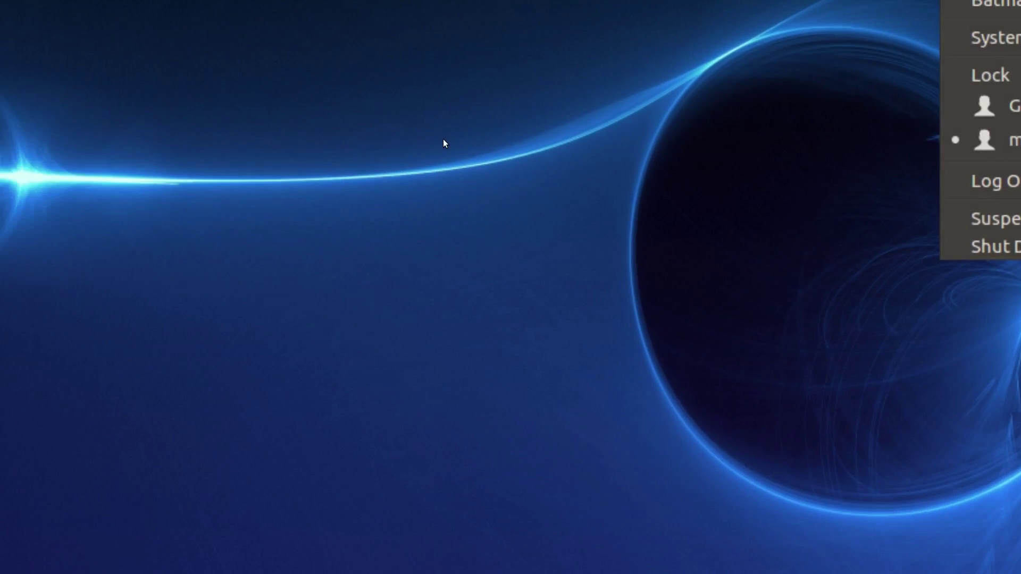
click(52, 208)
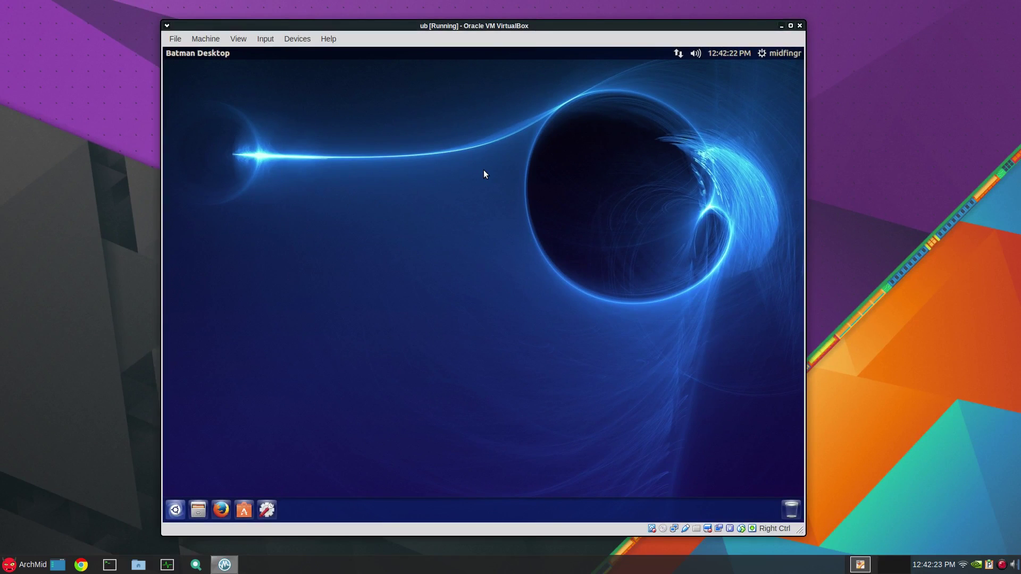
key(ctrl+alt+t)
Step: Rerun 'sudo nano /usr/lib/os-release' to see the Batman 16.04 LTS name, then exit nano and the terminal
key(Up)
key(Up)
key(Up)
key(Up)
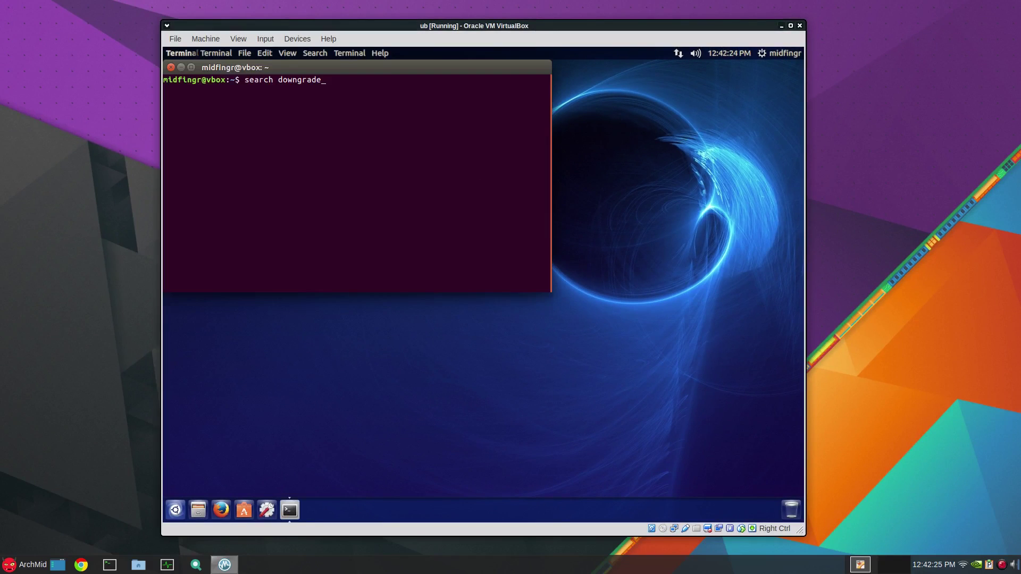
key(Up)
key(Up)
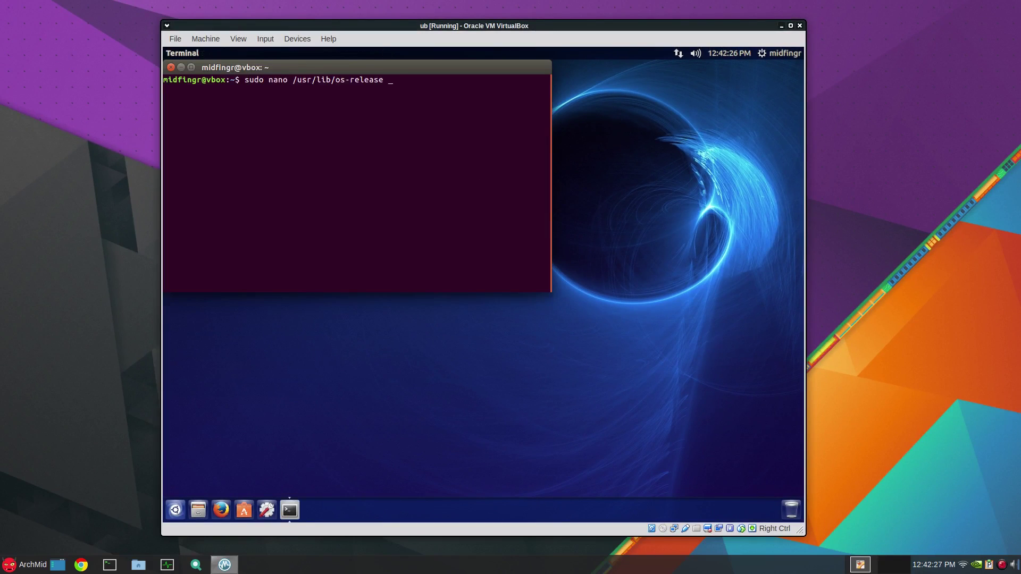
key(Down)
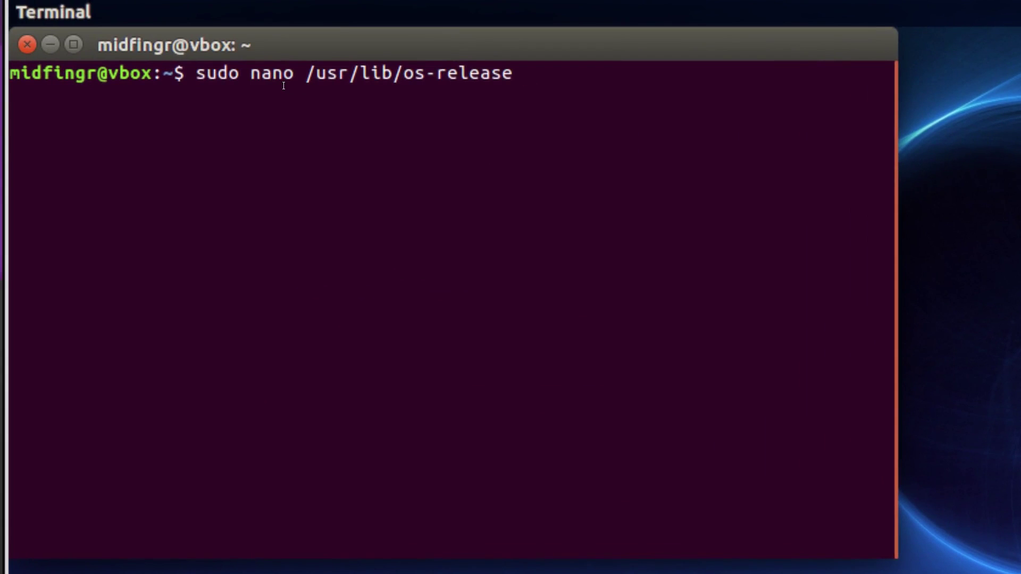
key(Return)
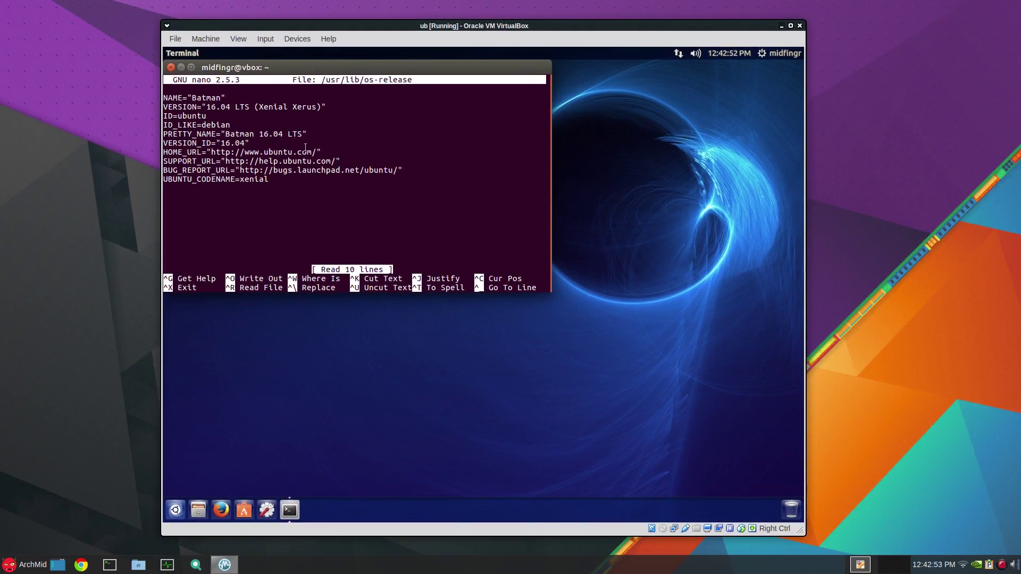
key(ctrl+x)
key(ctrl+d)
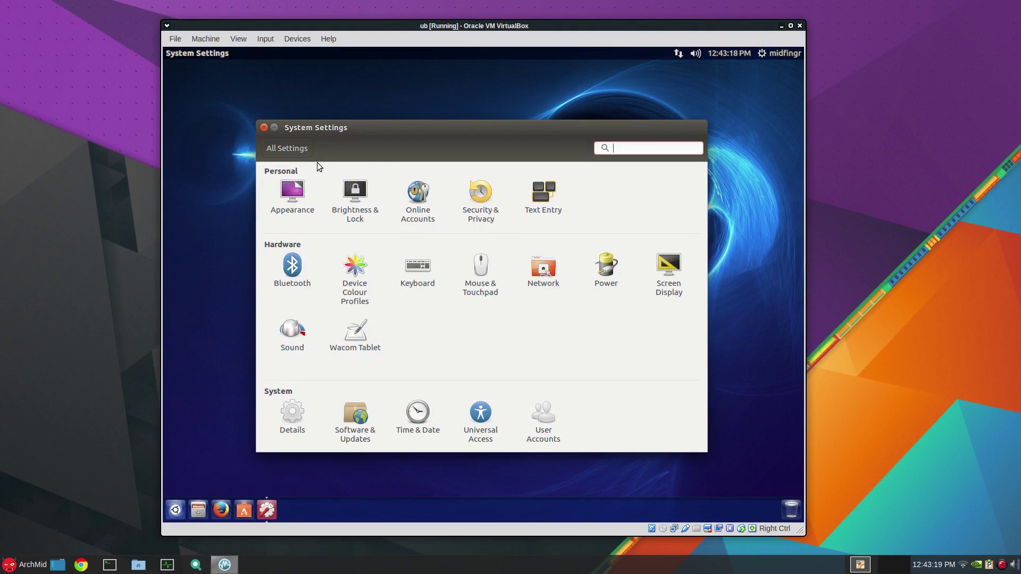
click(471, 200)
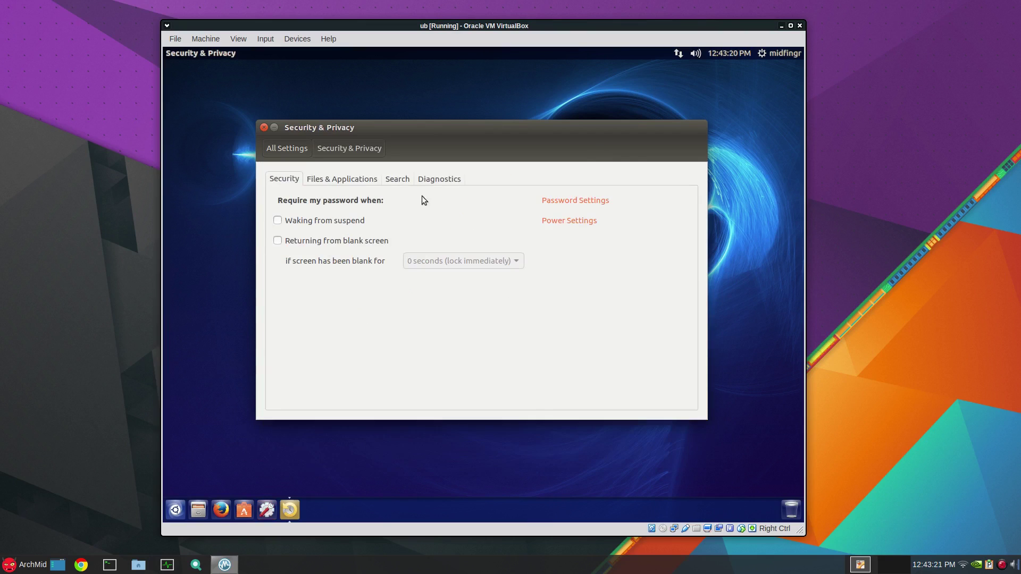
click(399, 179)
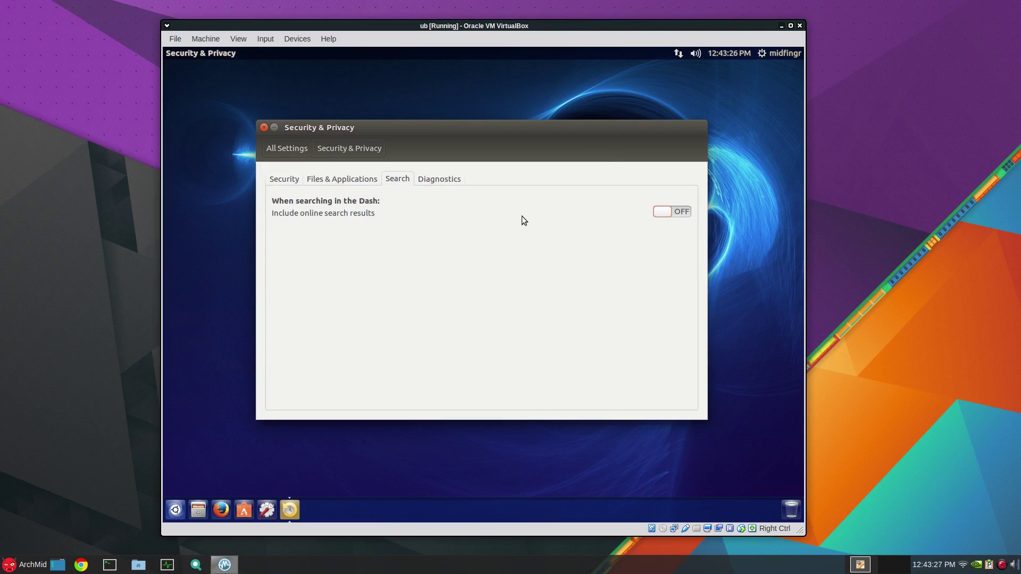
click(436, 180)
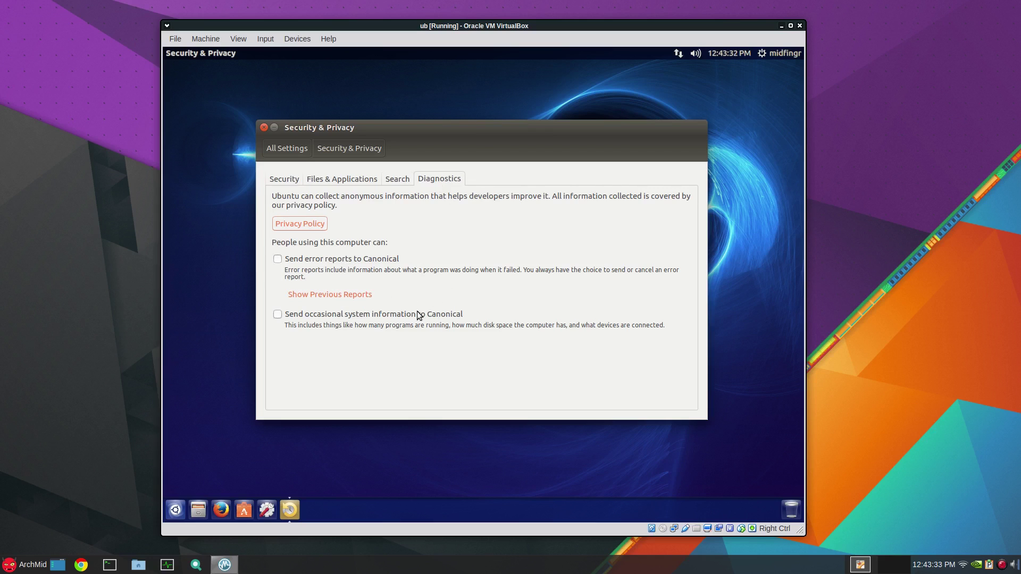
click(295, 183)
click(341, 183)
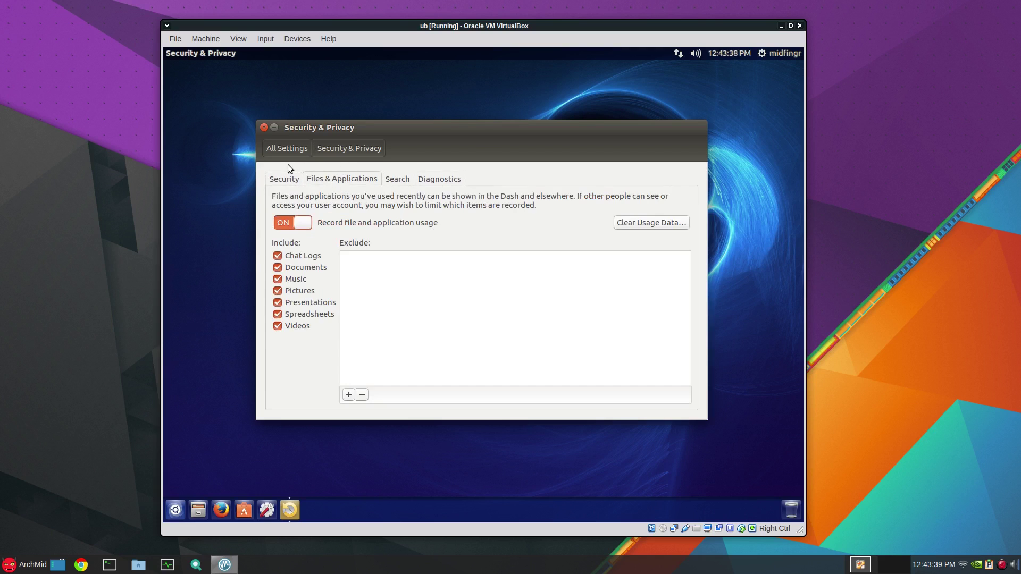
click(278, 150)
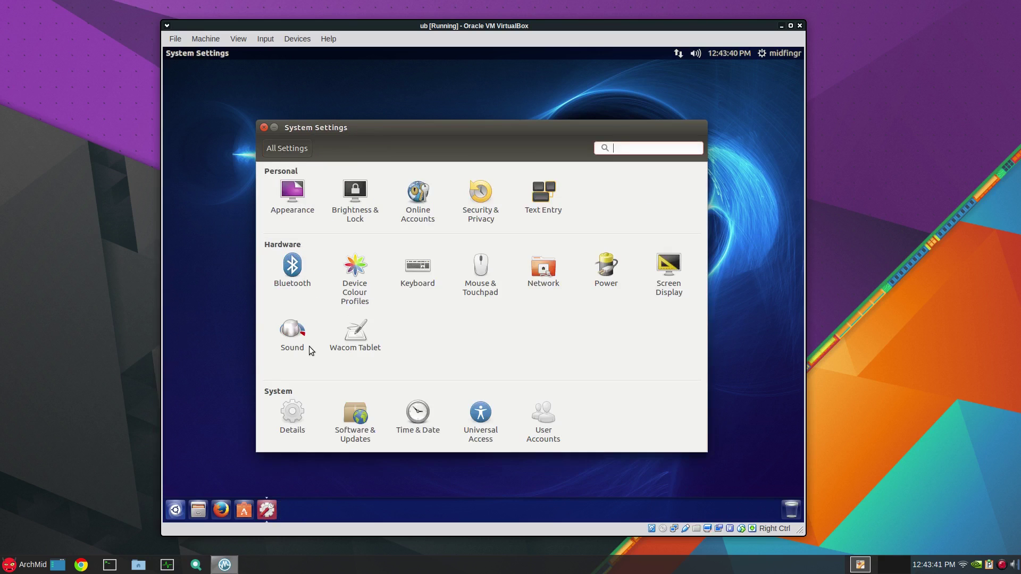
Step: Close About Firefox and browse the Add-ons Manager's Extensions, Appearance, Plugins (Shockwave Flash) and Languages pages
click(290, 331)
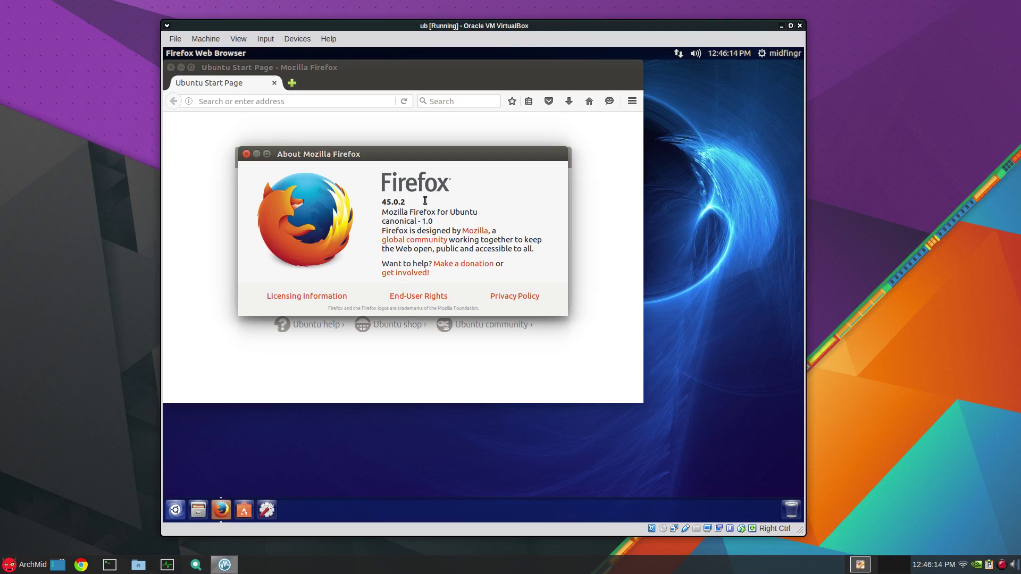
click(246, 154)
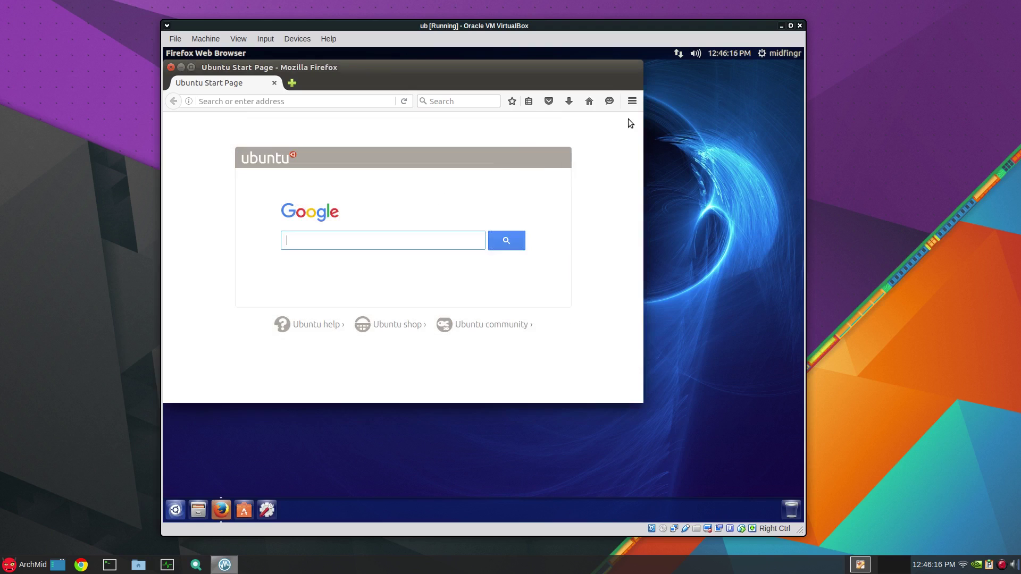
click(633, 105)
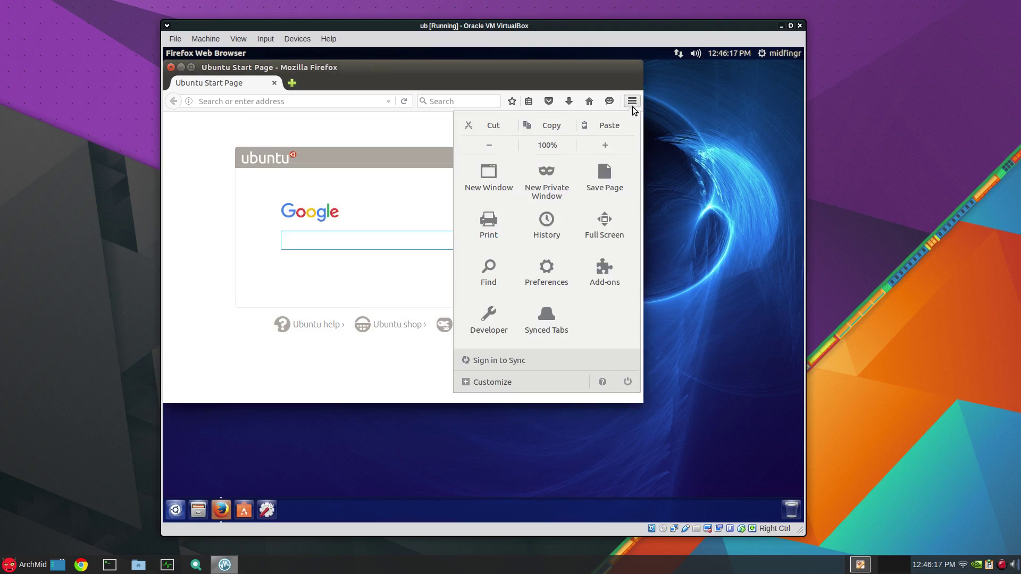
click(611, 267)
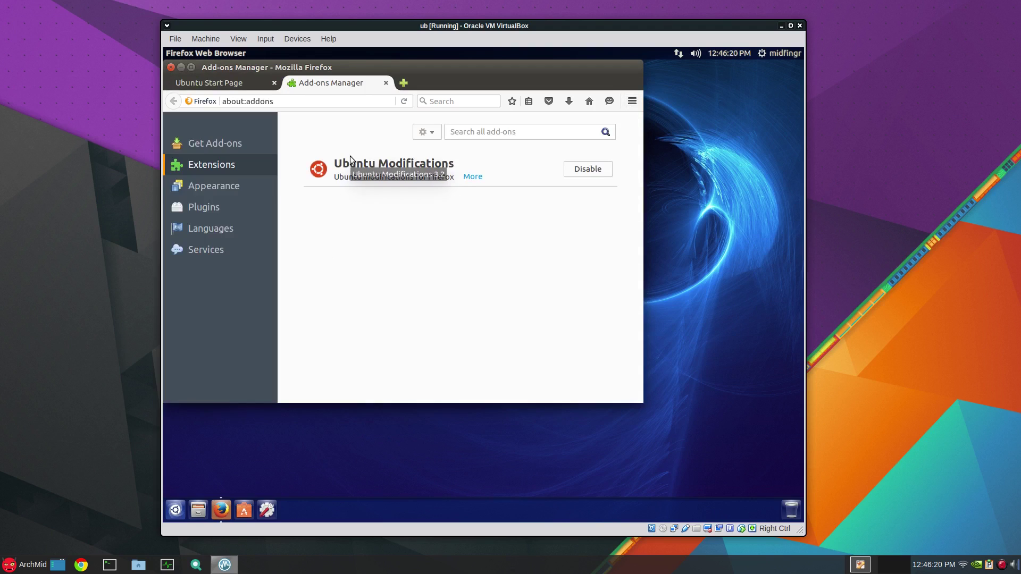
click(210, 148)
click(202, 165)
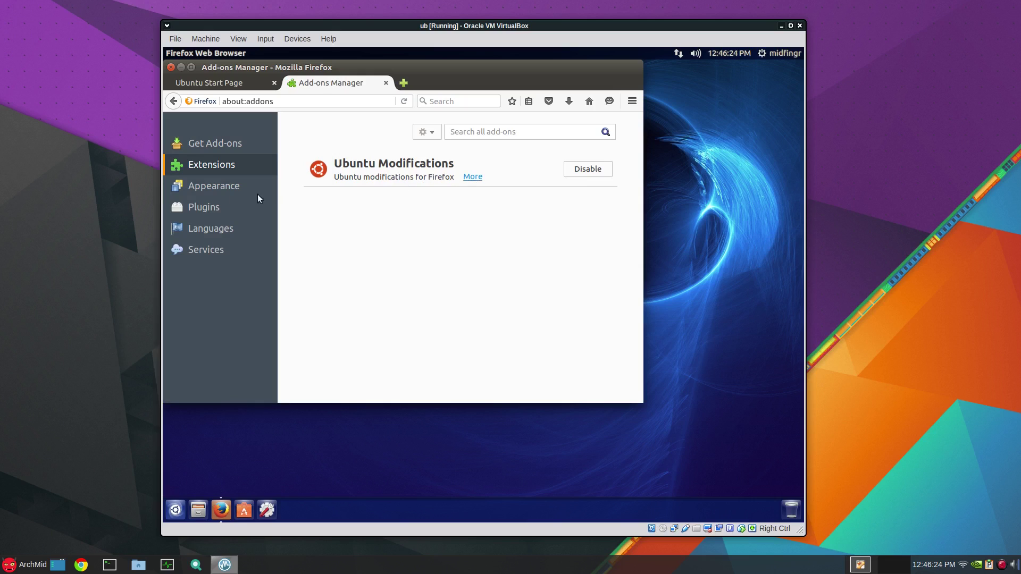
click(228, 187)
click(231, 209)
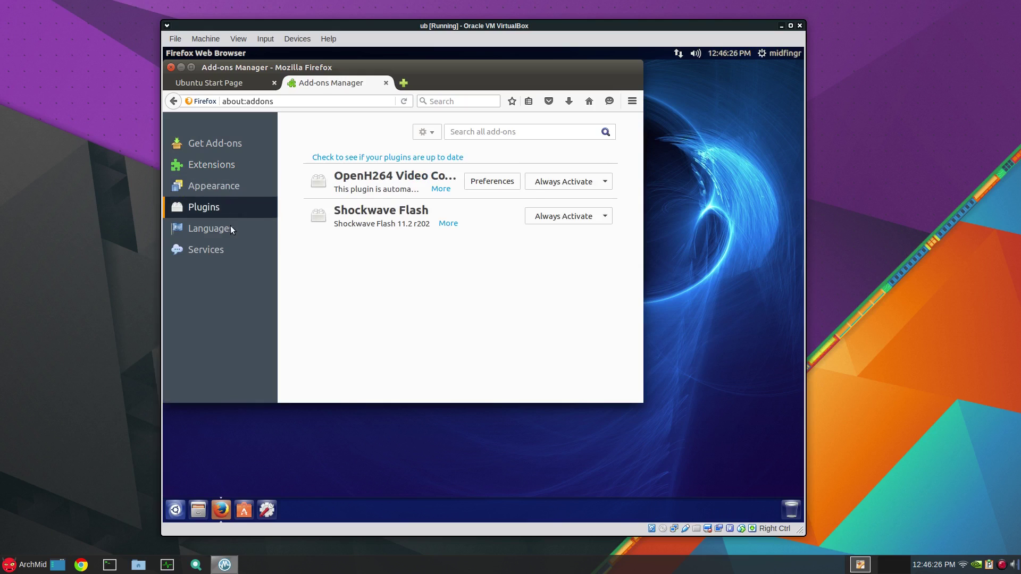
click(220, 231)
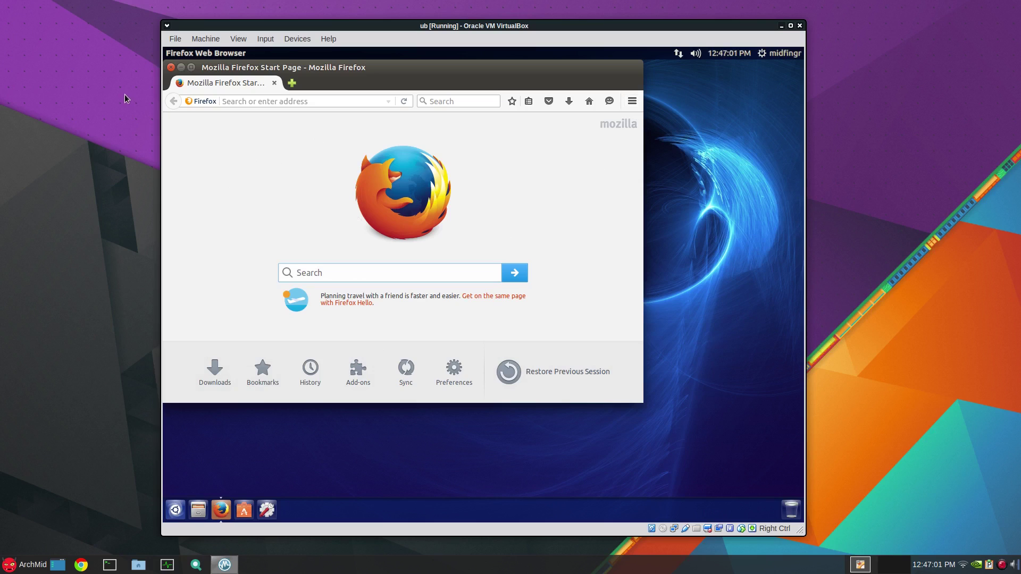
Step: Close Firefox and scroll through the Files window at /usr/share/applications
click(170, 67)
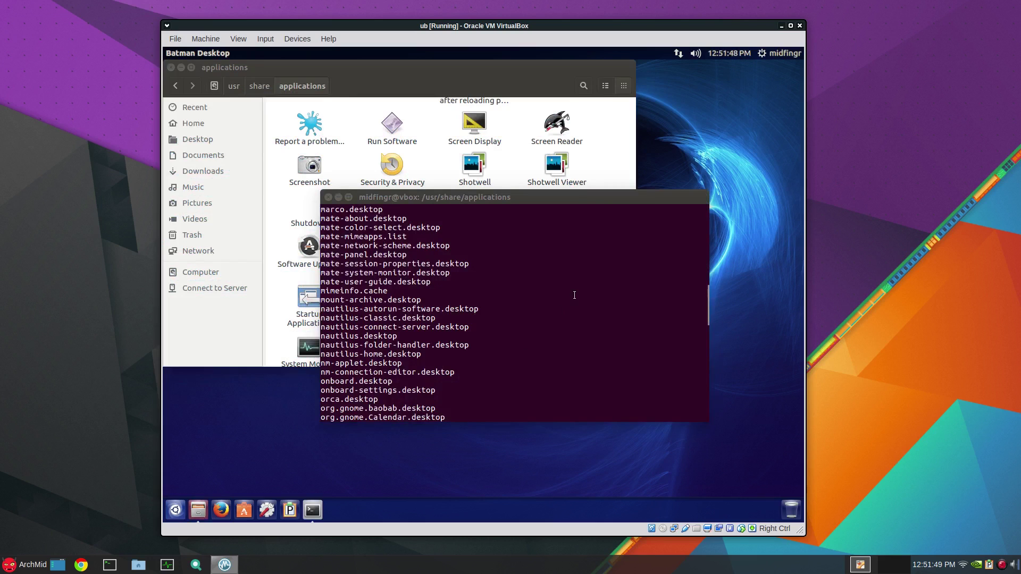
click(388, 62)
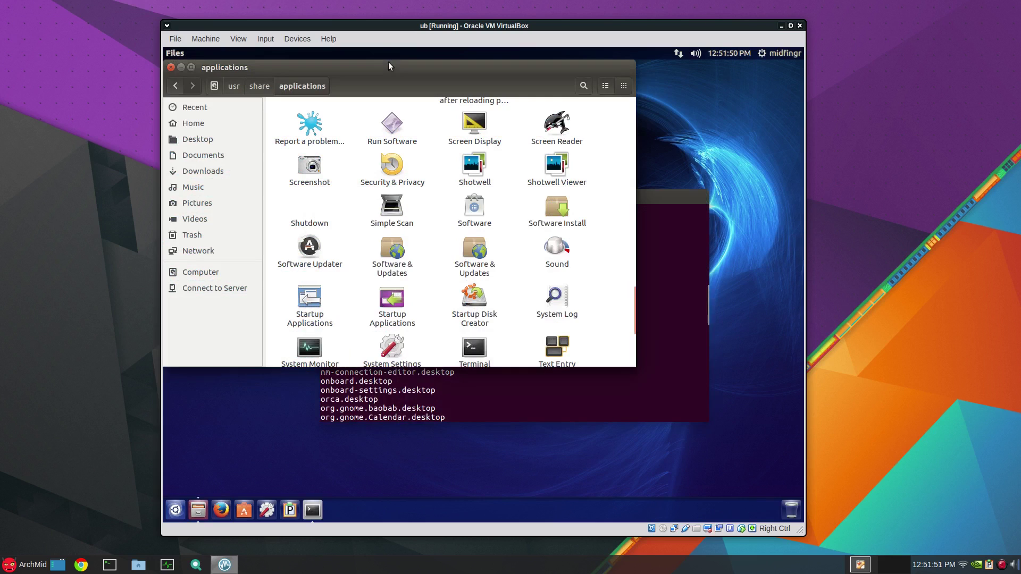
scroll(583, 199, up, 5)
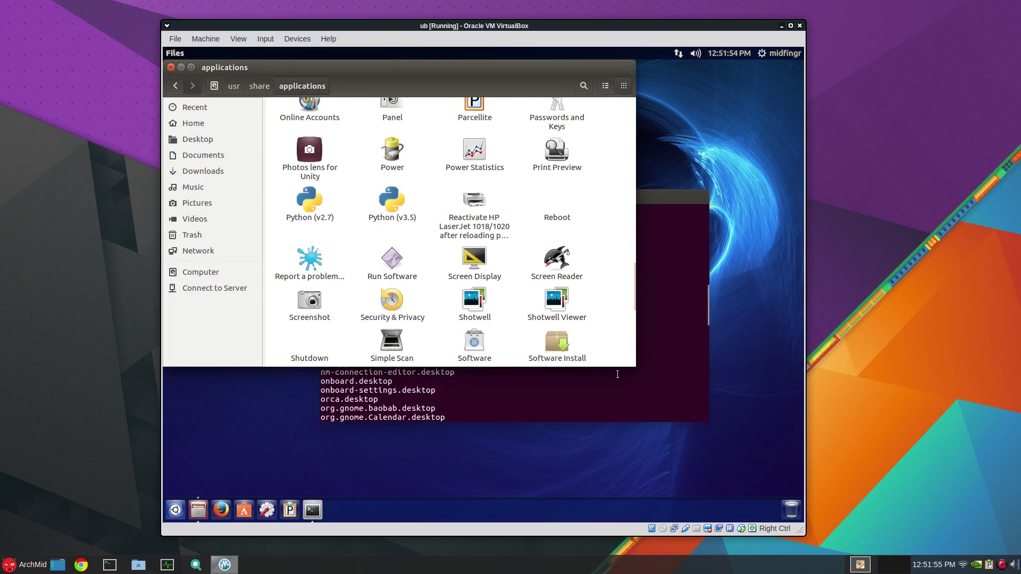
scroll(598, 305, down, 10)
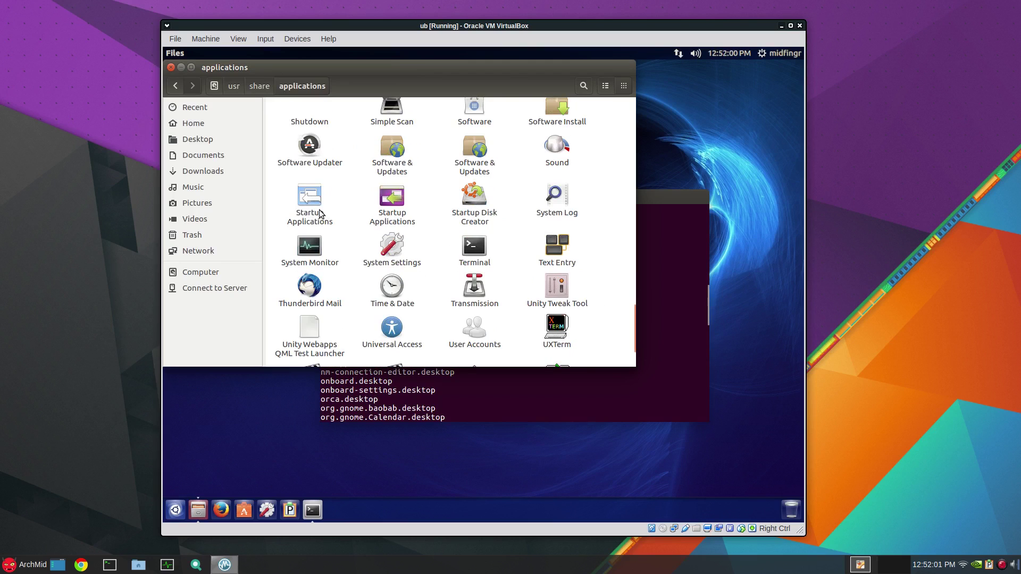
Step: Copy the file name mate-session-properties.desktop from the terminal's listing
click(483, 396)
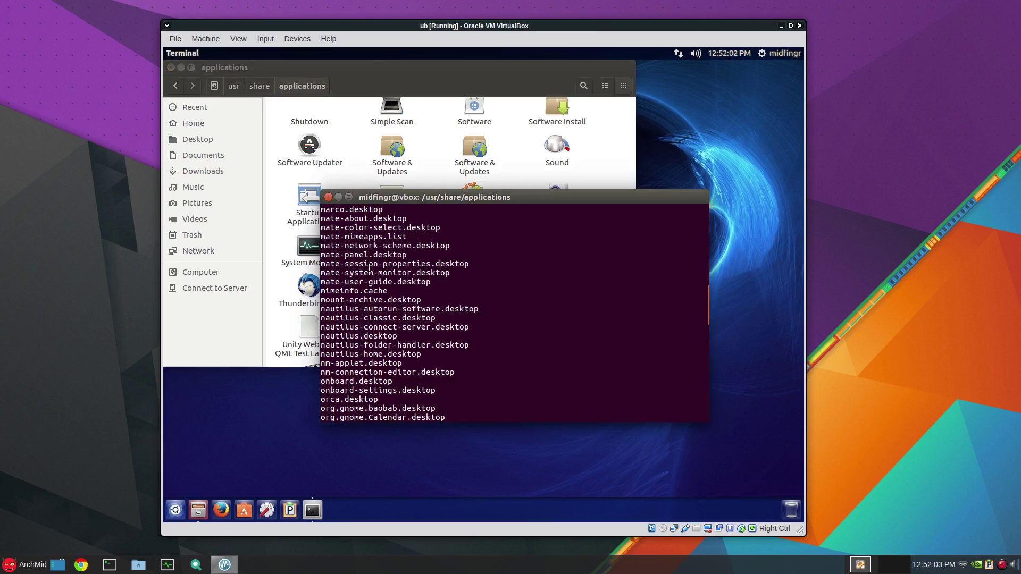
double_click(370, 272)
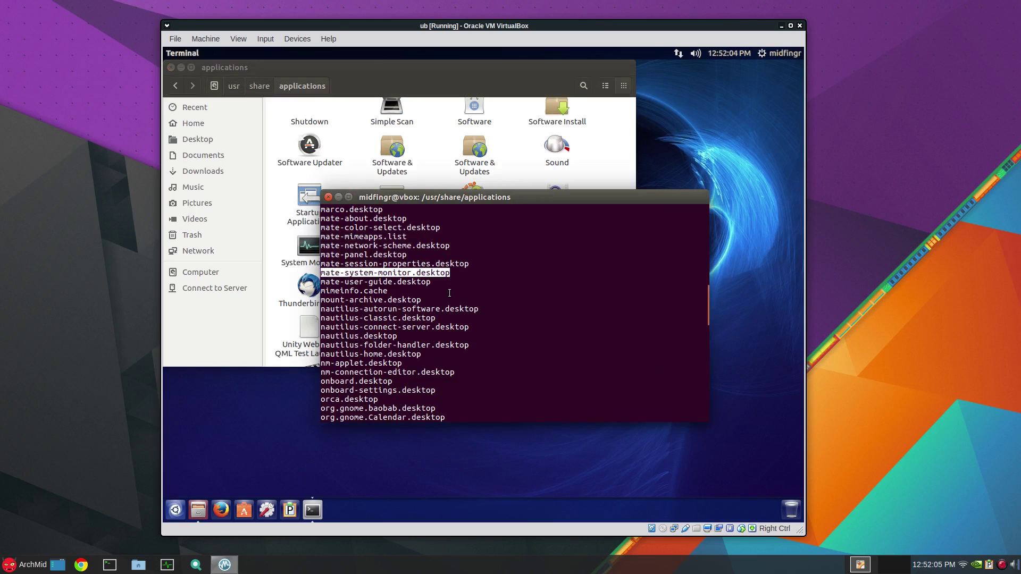
double_click(420, 264)
right_click(420, 264)
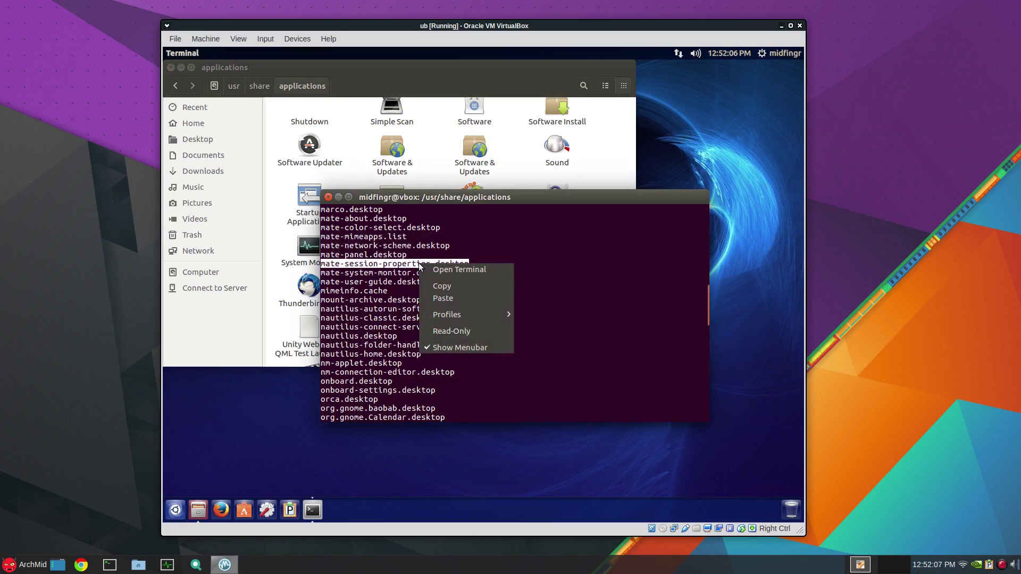
click(455, 286)
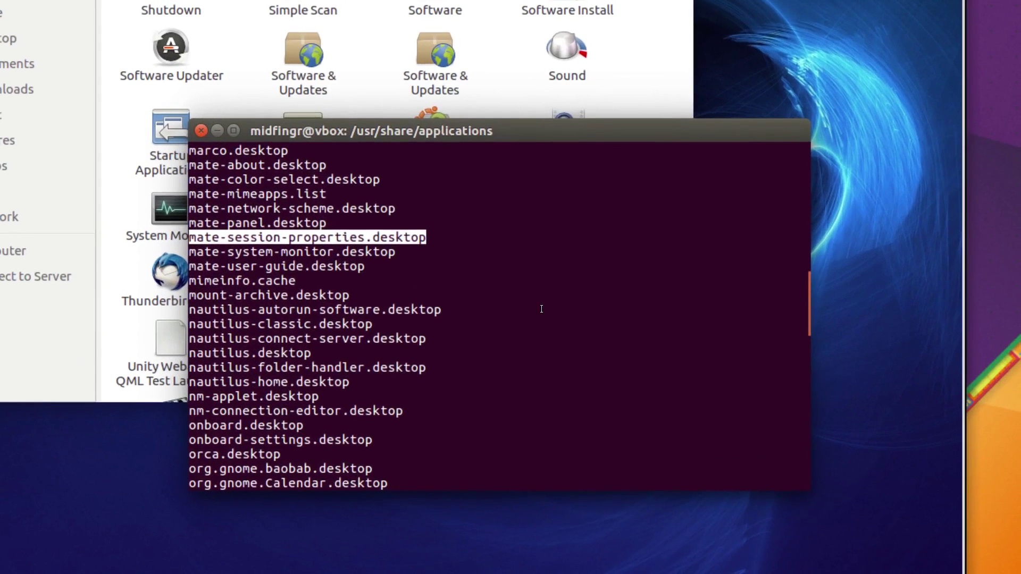
Step: Type 'cp', paste mate-session-properties.desktop, and start the destination path ~/.local/share/applications
text(cp)
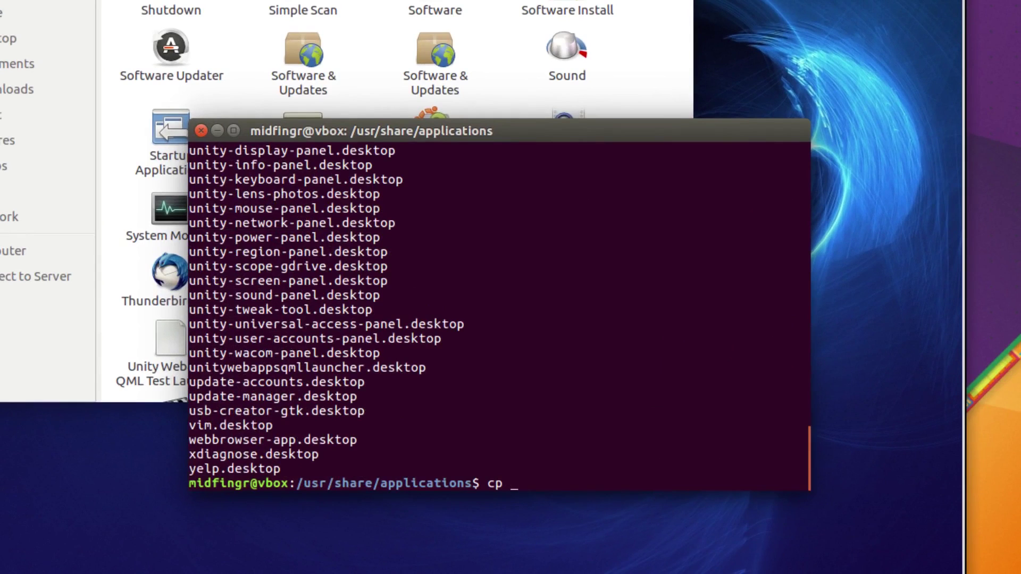
key(ctrl+shift+v)
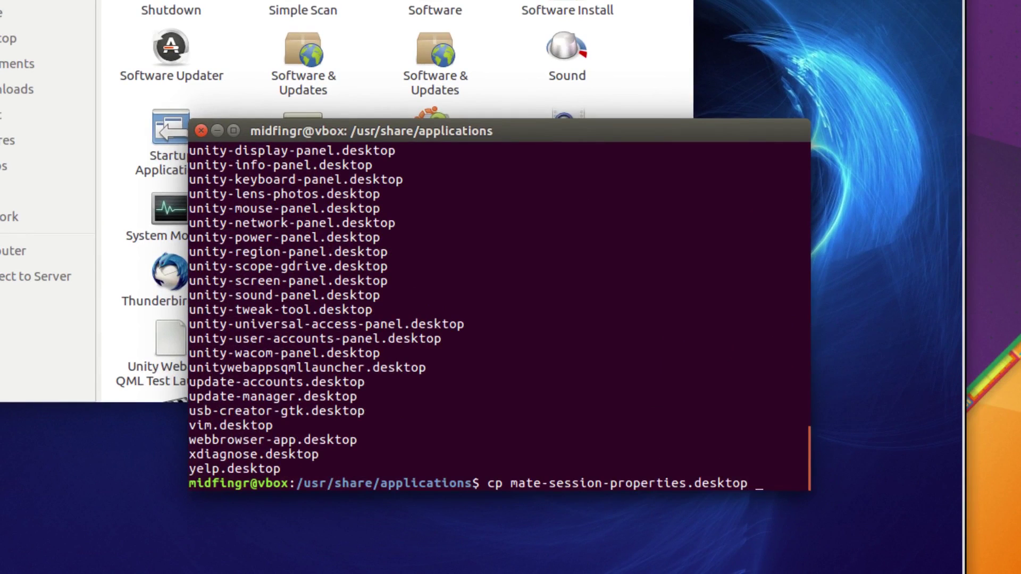
text(.lo)
key(BackSpace)
key(BackSpace)
key(BackSpace)
text(/home/midfingr/)
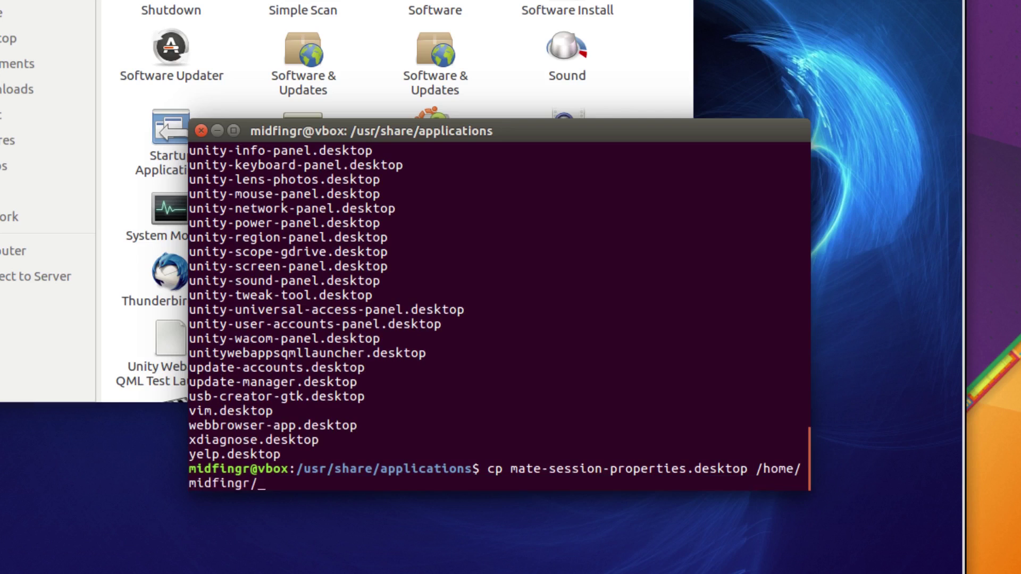
text(.local/share/a)
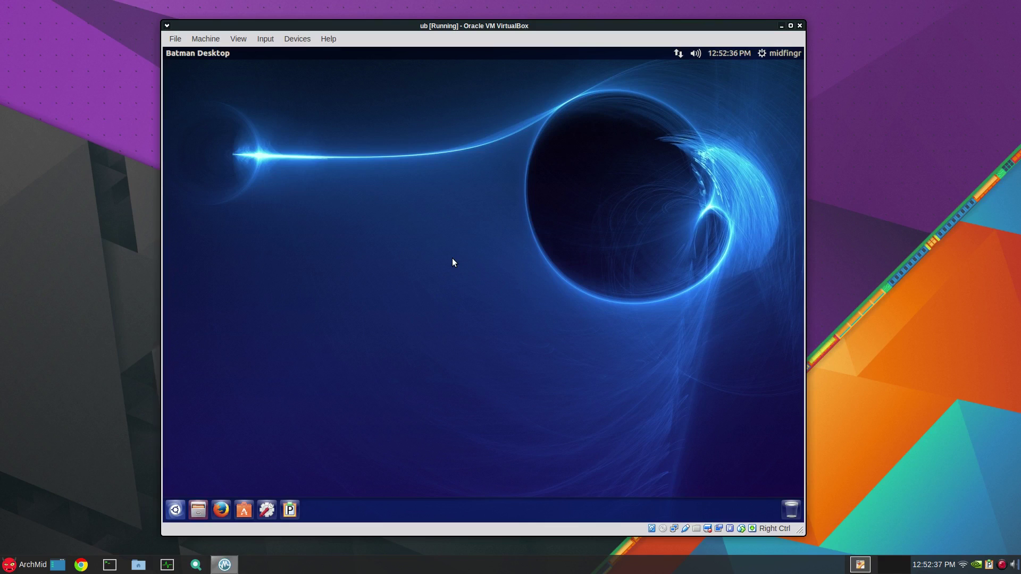
Step: Open .local/share/applications/mate-session-properties.desktop in nano from a new terminal
key(ctrl+alt+t)
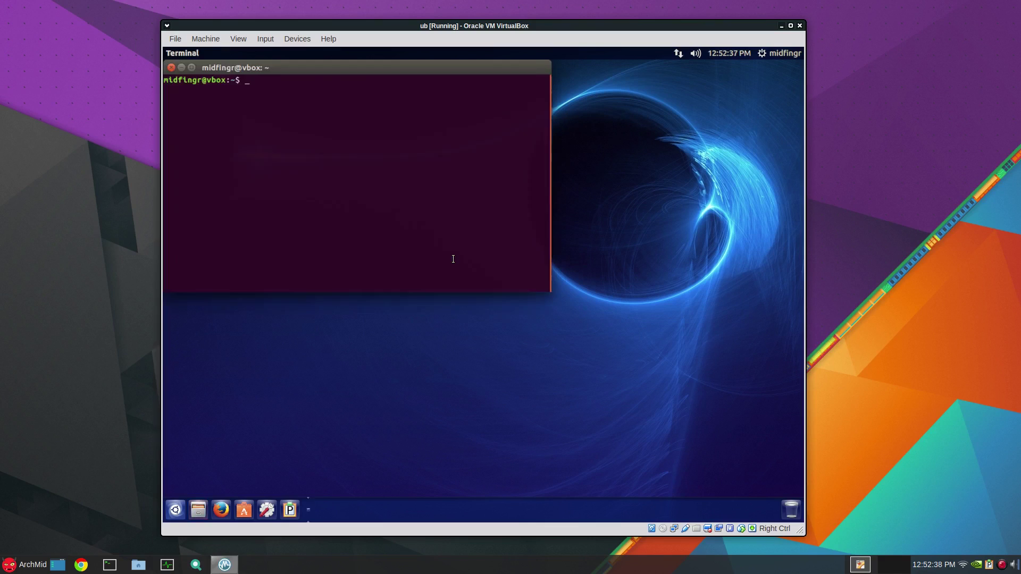
text(nano )
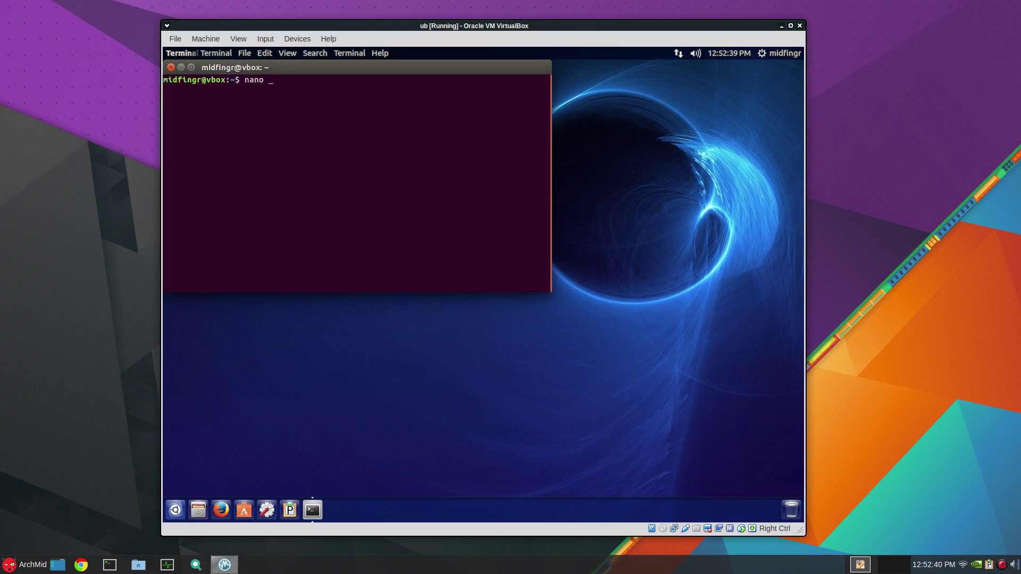
text(.o)
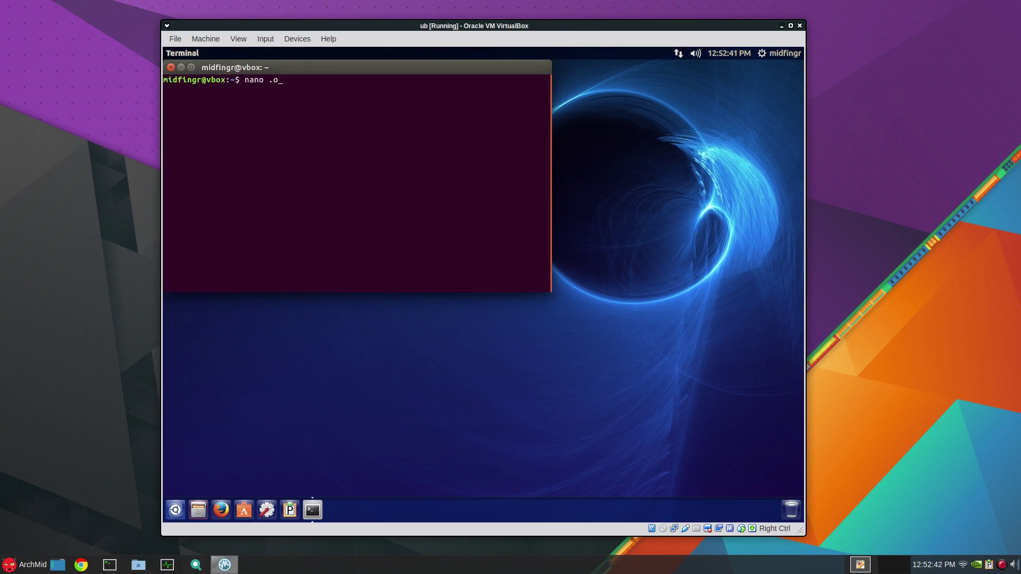
key(BackSpace)
text(lo)
key(Tab)
text(sh)
key(Tab)
text(ap)
key(Tab)
text(ma)
key(Tab)
text(sess)
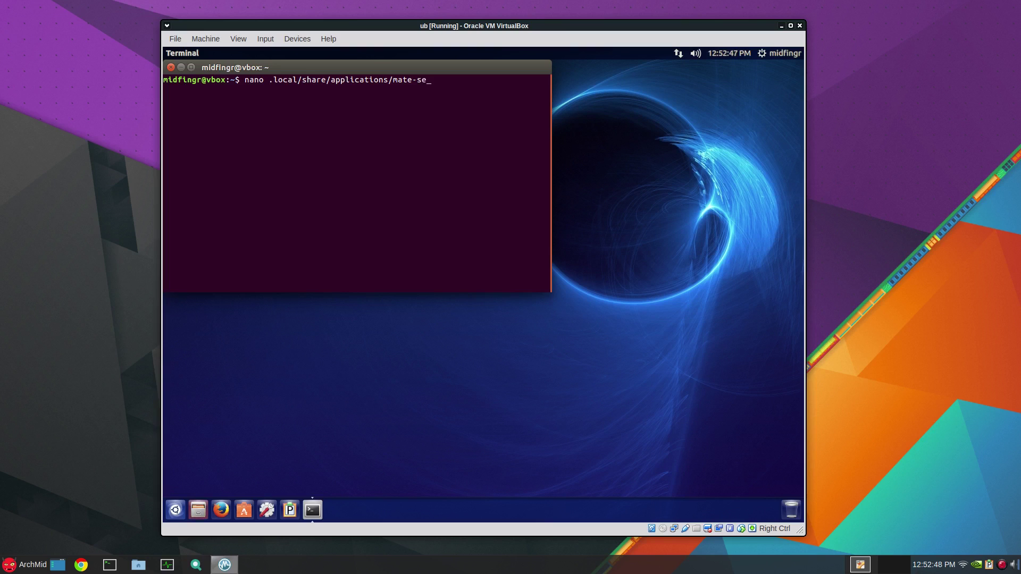
key(Tab)
key(Return)
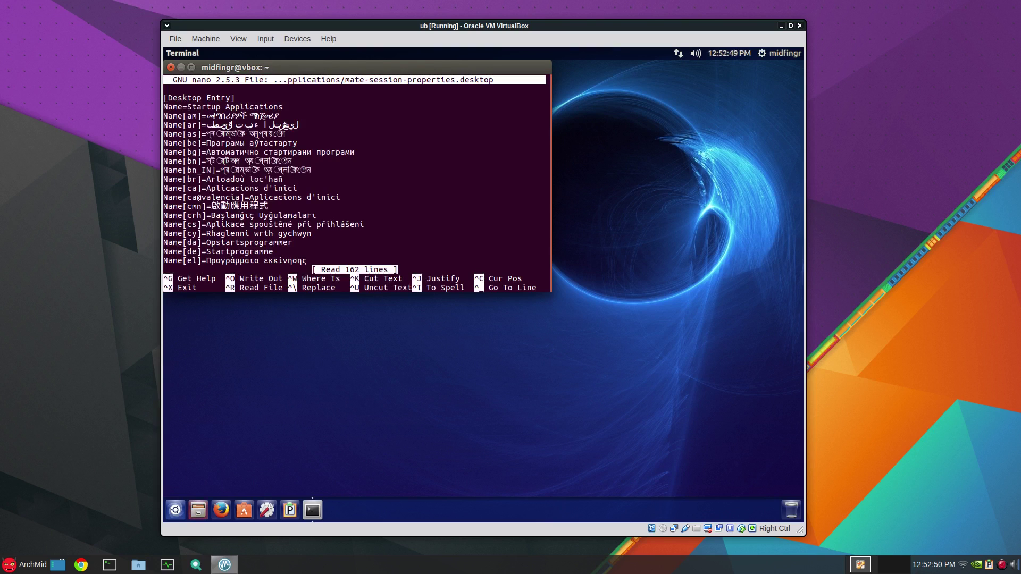
Step: Delete the OnlyShowIn=MATE; line, save the file and exit nano
key(Page_Down)
key(alt+slash)
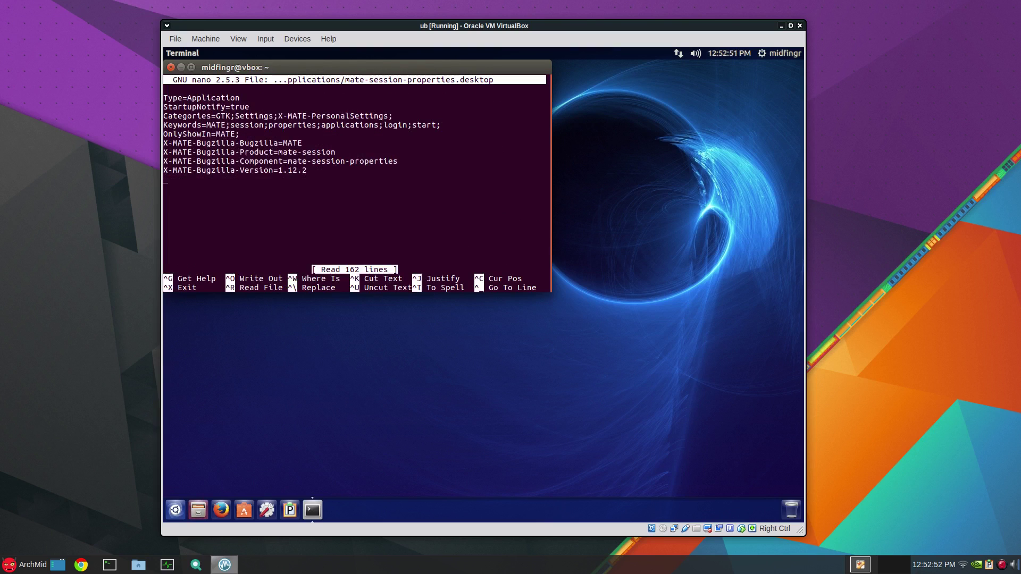
key(Up)
key(Up)
key(Up)
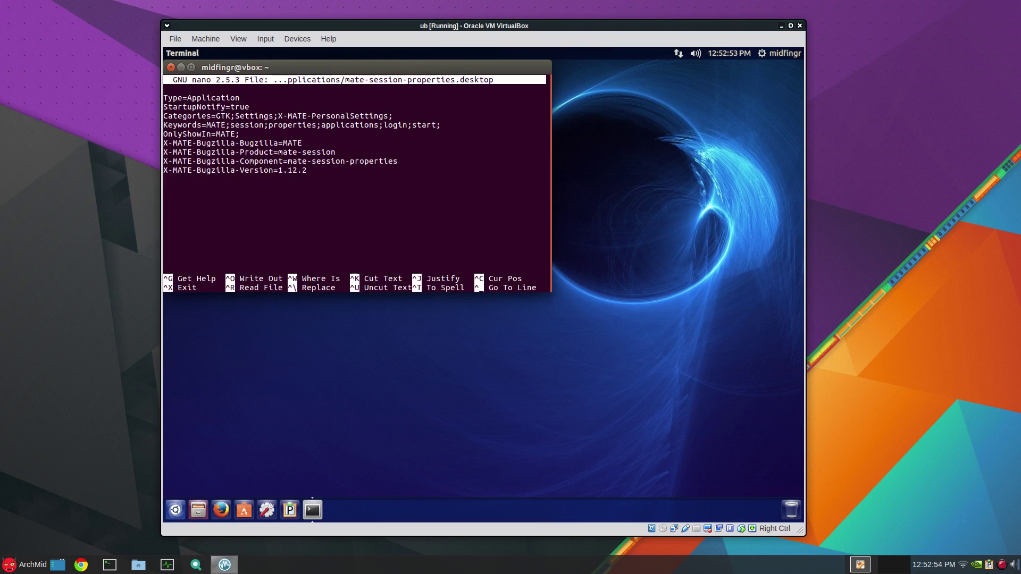
key(Up)
key(Up)
key(ctrl+k)
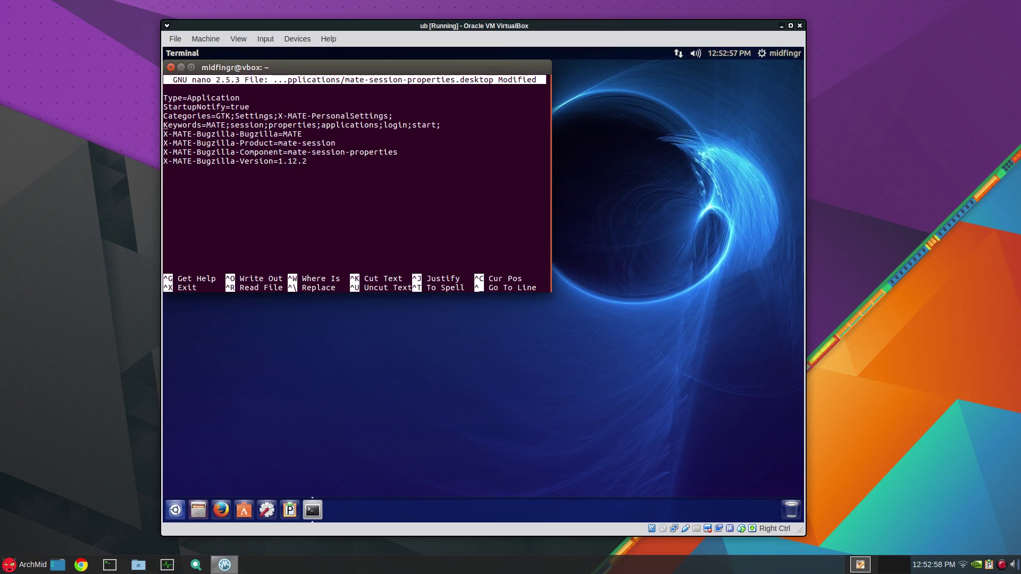
key(ctrl+o)
key(Return)
key(ctrl+x)
Step: Close the terminal and search the Dash for 'star'
key(ctrl+d)
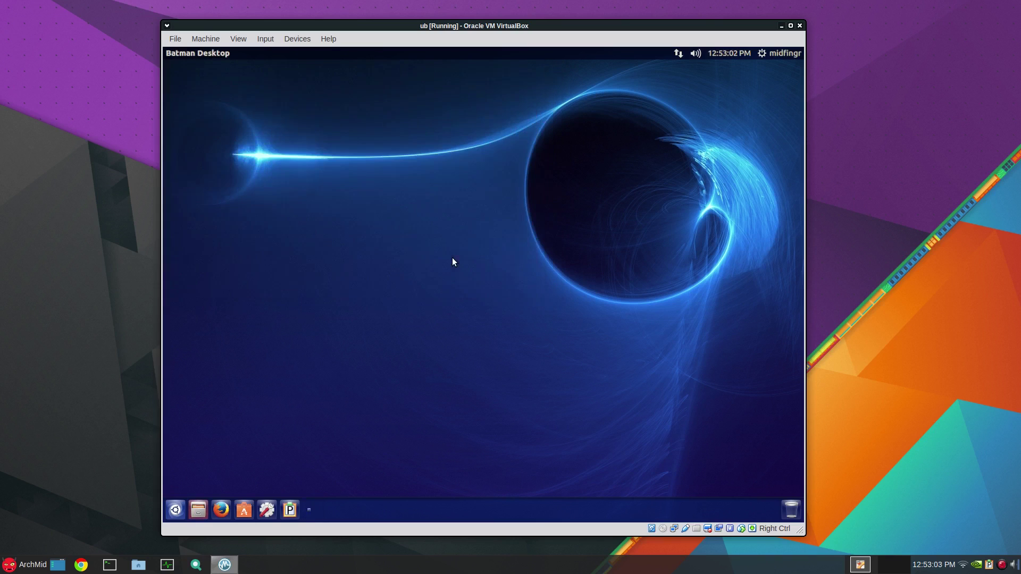
key(super)
click(452, 258)
click(175, 509)
text(s)
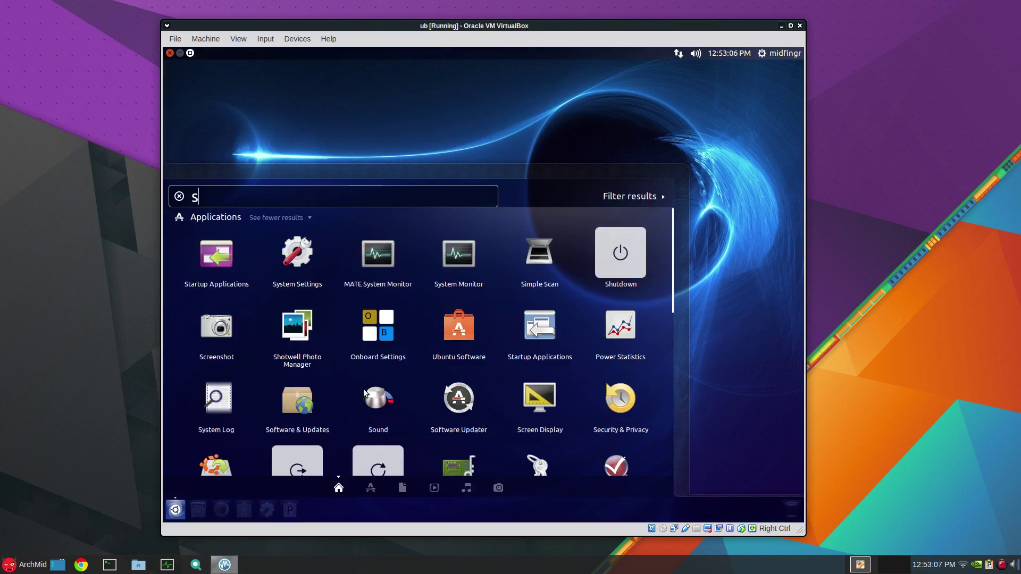
text(tar)
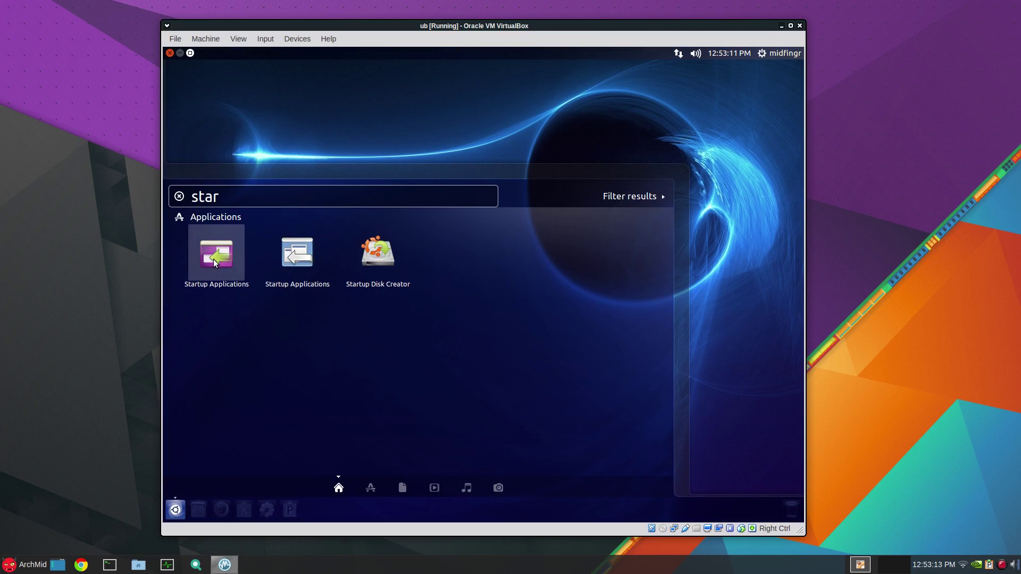
Step: Open Startup Applications and select the Parcellite entry in the startup list
click(299, 261)
scroll(448, 292, down, 3)
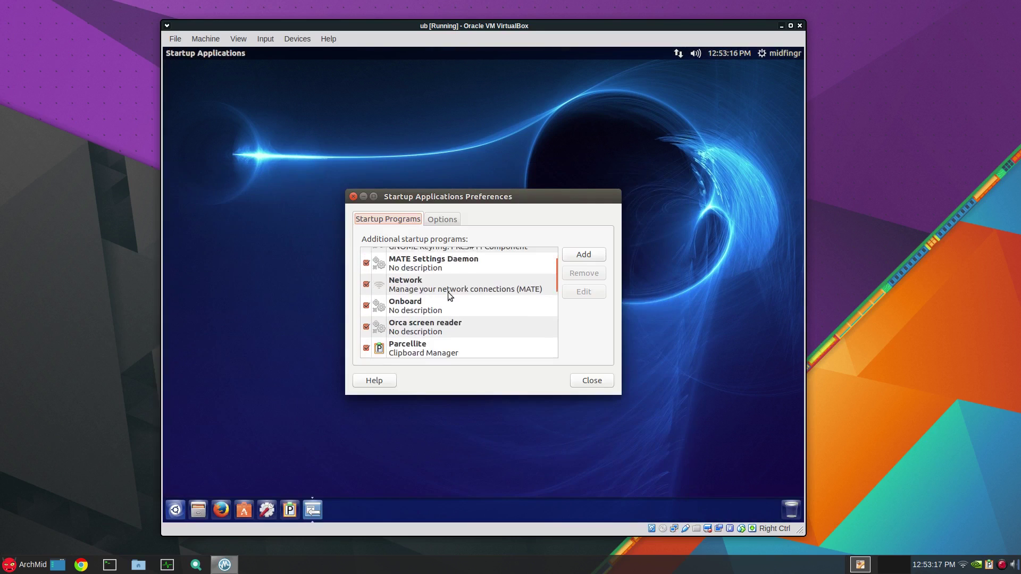
click(426, 330)
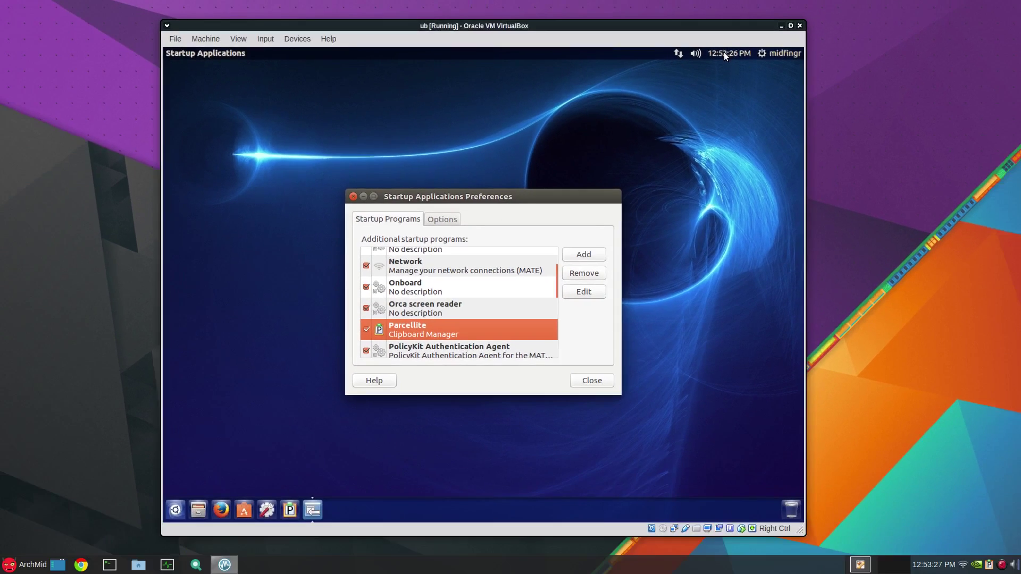
Step: Launch Parcellite from the dock and confirm its Preferences with OK
click(289, 511)
click(661, 56)
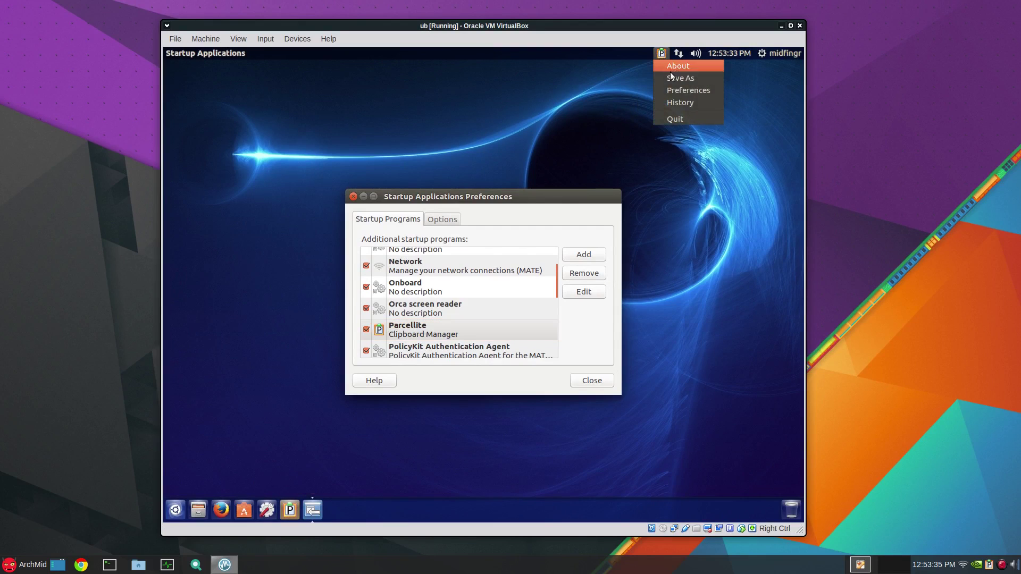
click(686, 90)
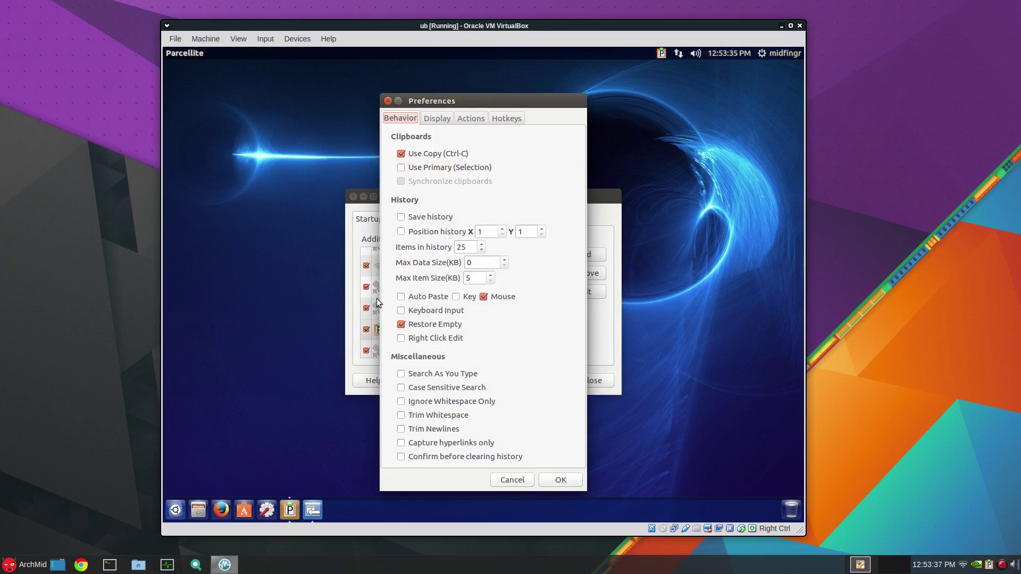
click(547, 477)
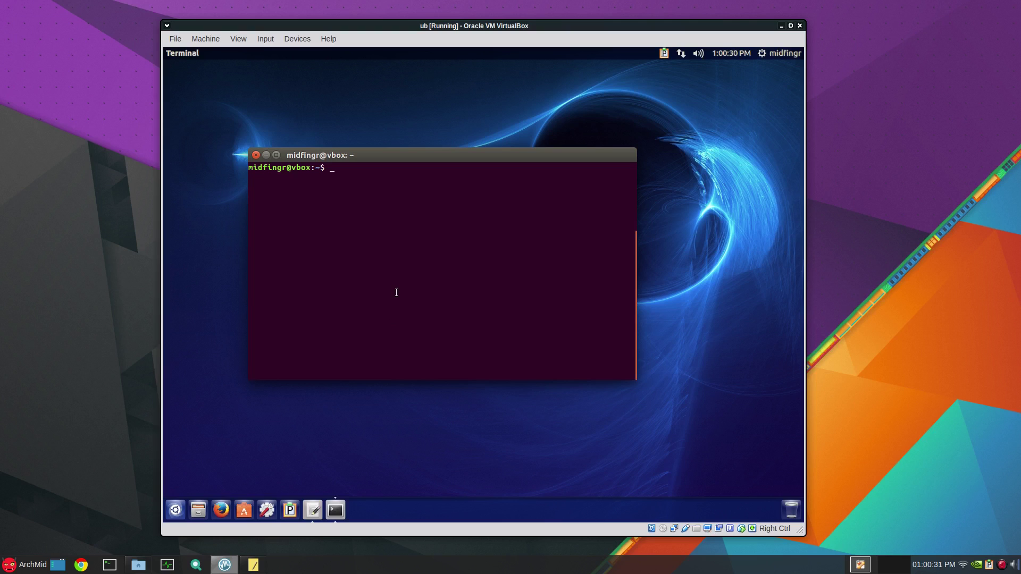
Step: Paste the random-wallpaper gsettings command, run it five times, then bring gedit forward
key(ctrl+shift+v)
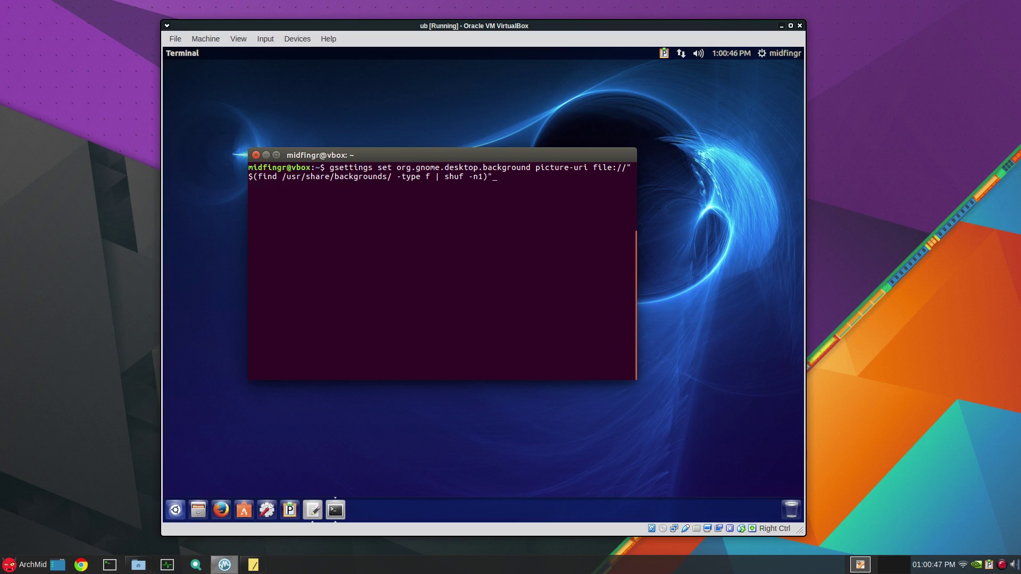
key(Return)
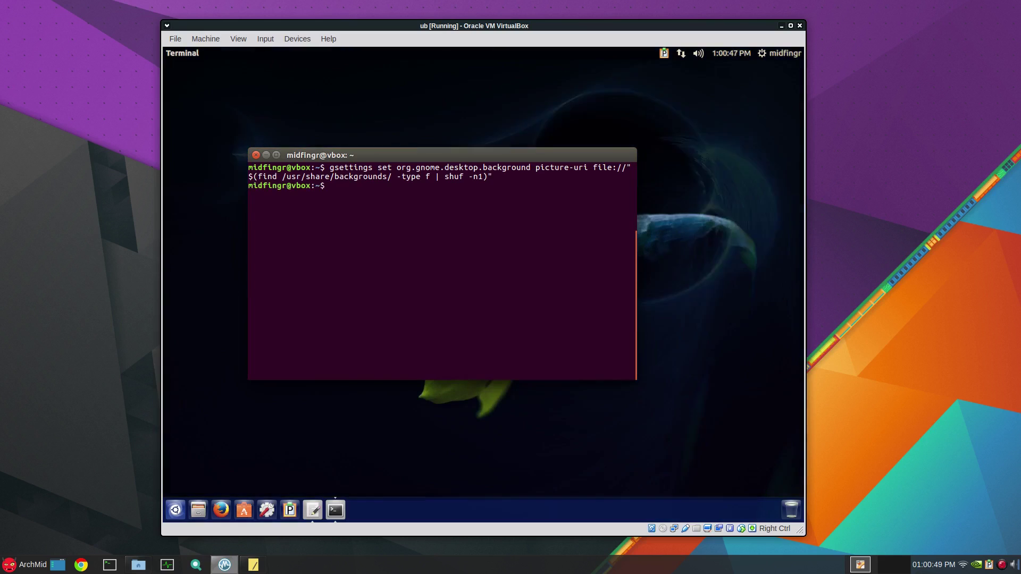
key(Up)
key(Return)
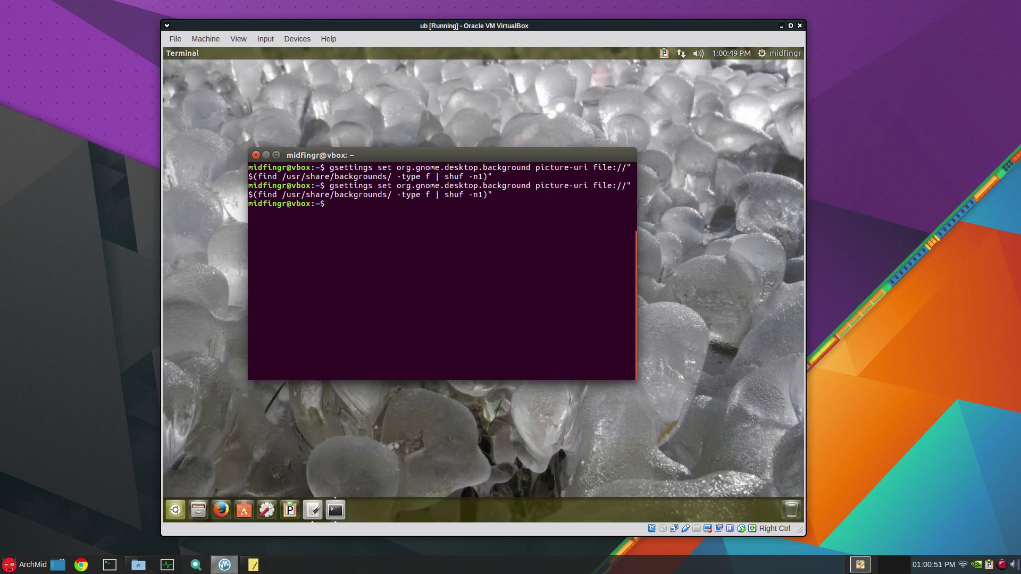
key(Up)
key(Return)
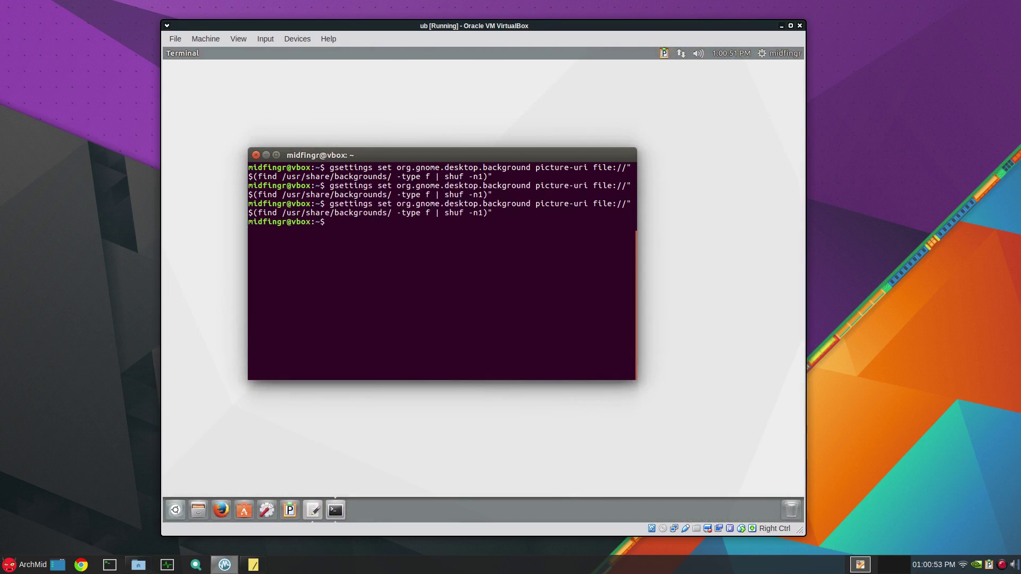
key(Up)
key(Return)
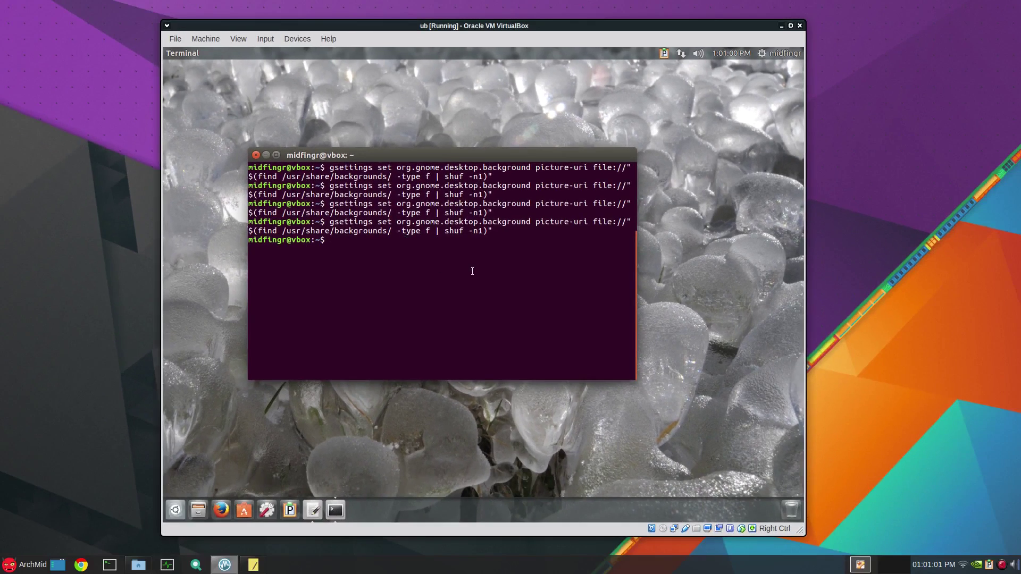
key(Up)
key(Return)
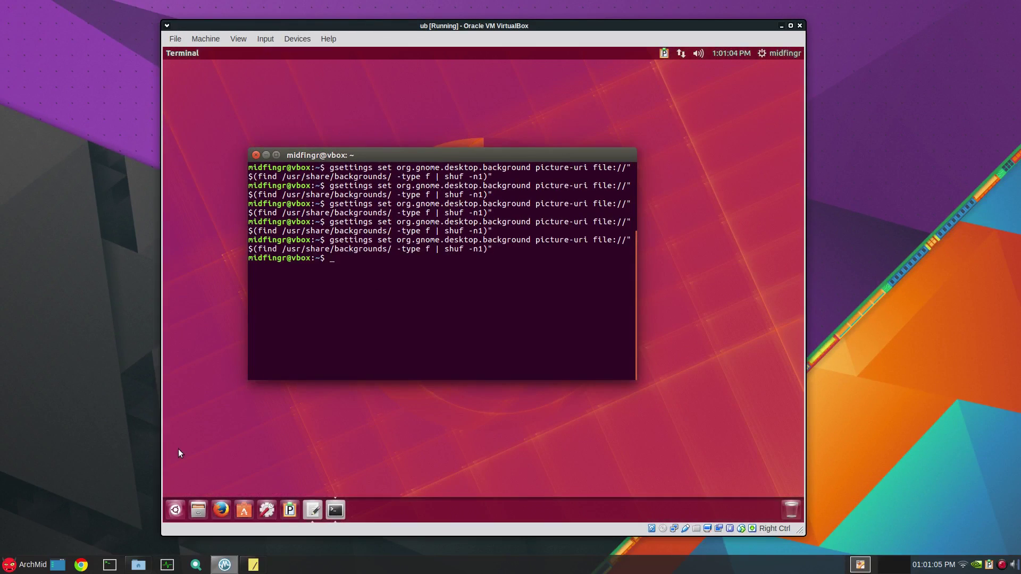
click(313, 511)
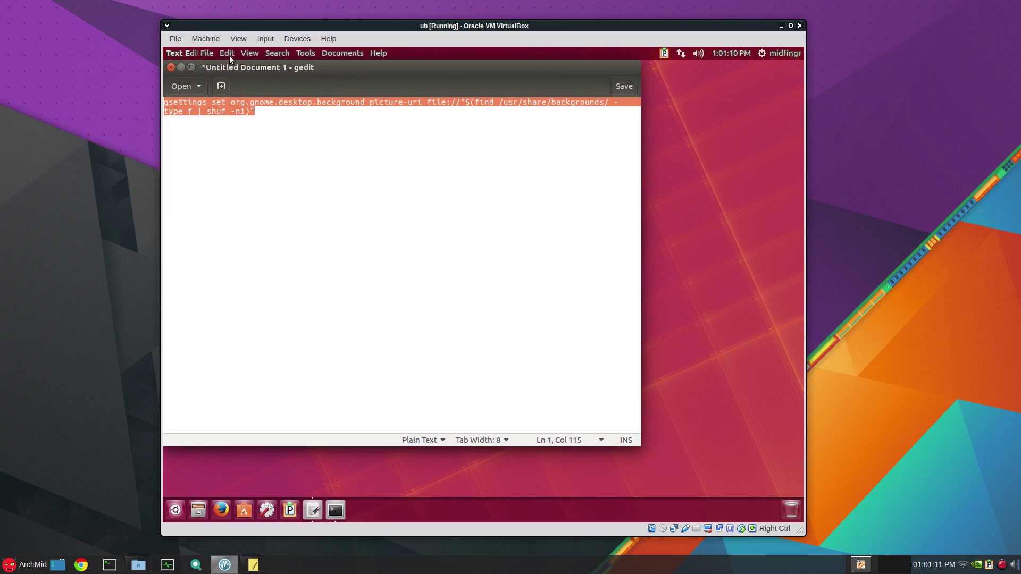
Step: Save the gedit document as wall.sh in the home folder
click(207, 52)
click(251, 123)
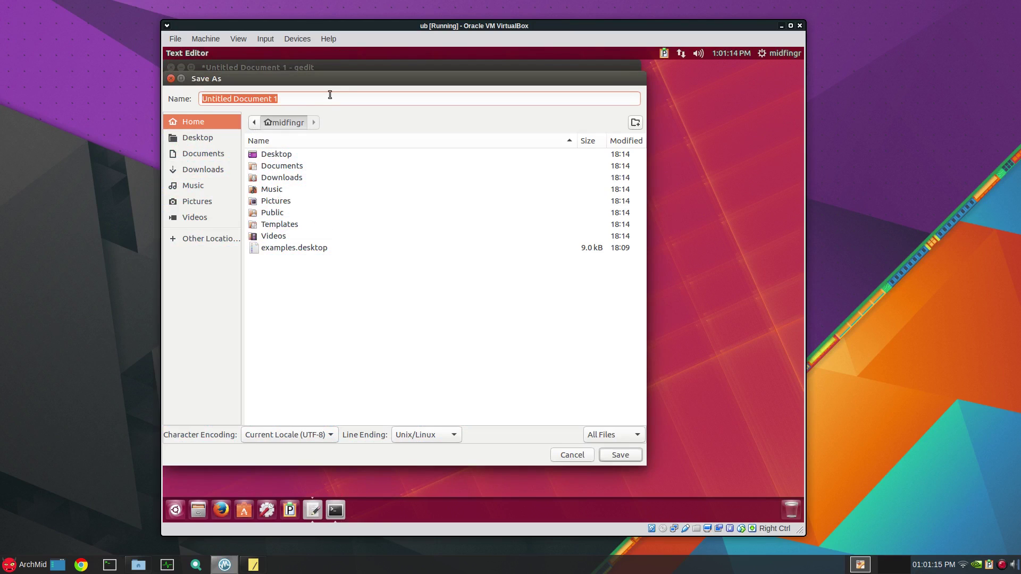
text(wall)
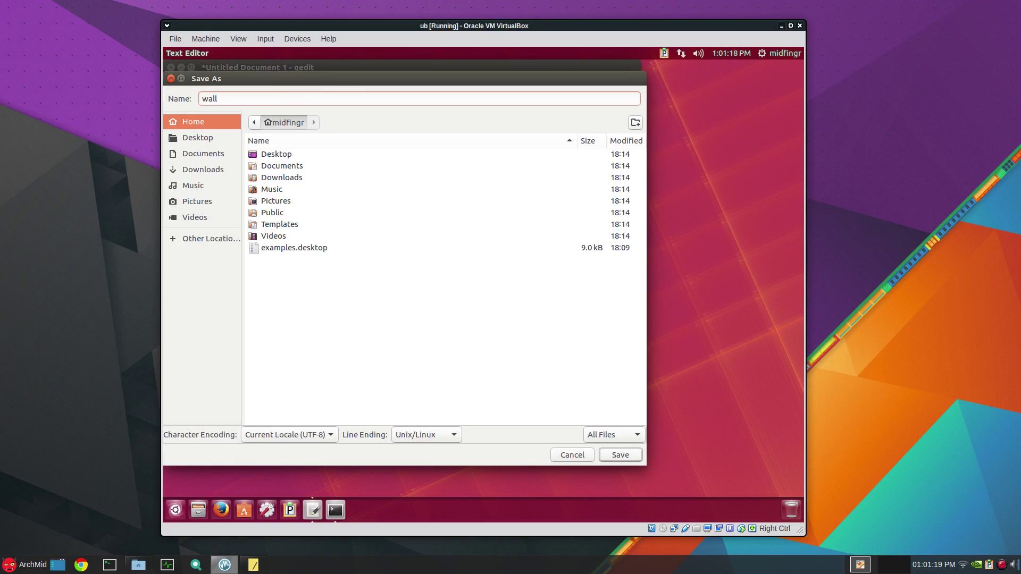
text(.sh)
key(Return)
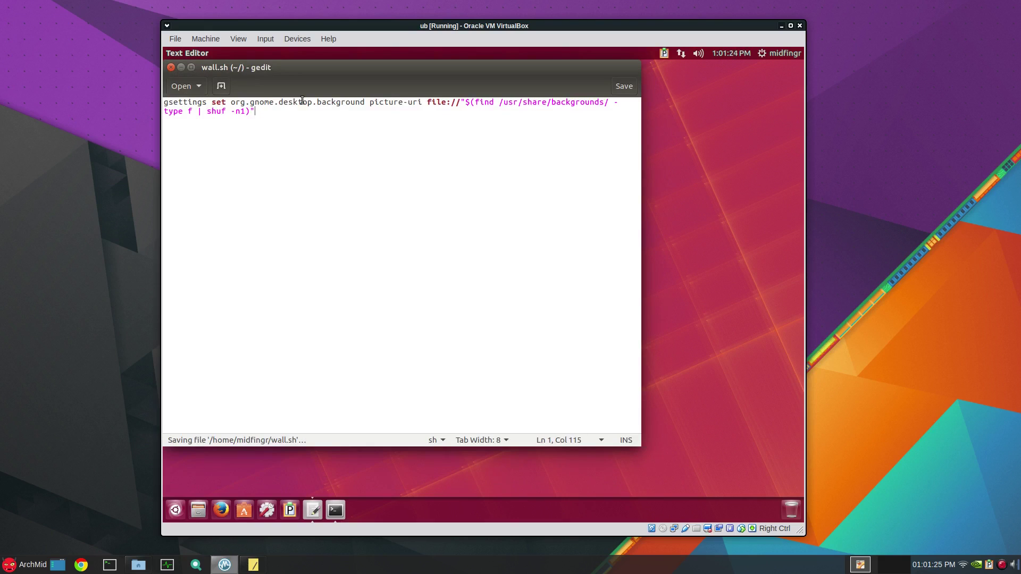
Step: Insert #!/bin/bash as a new first line above the command
key(Up)
key(Home)
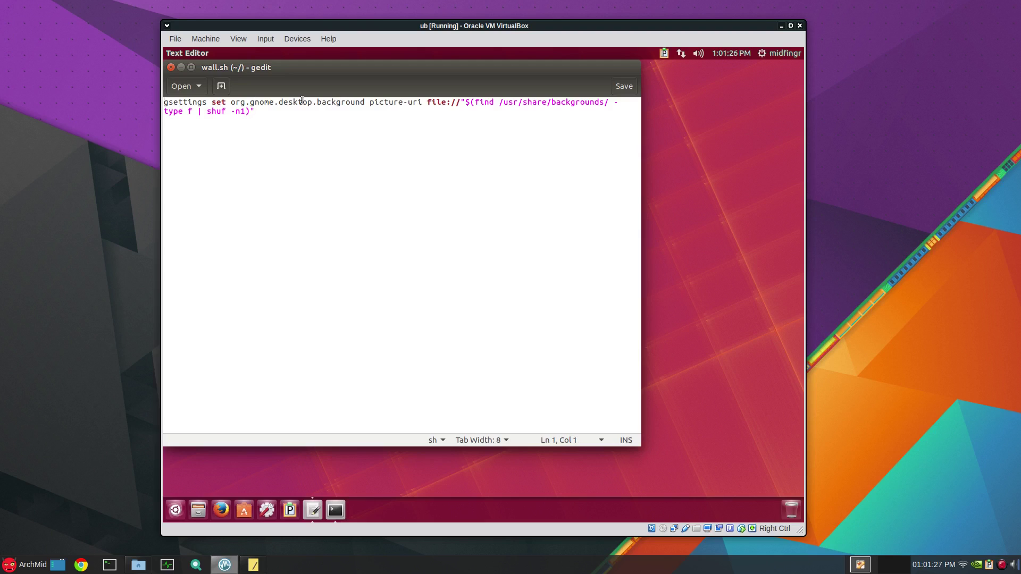
key(Return)
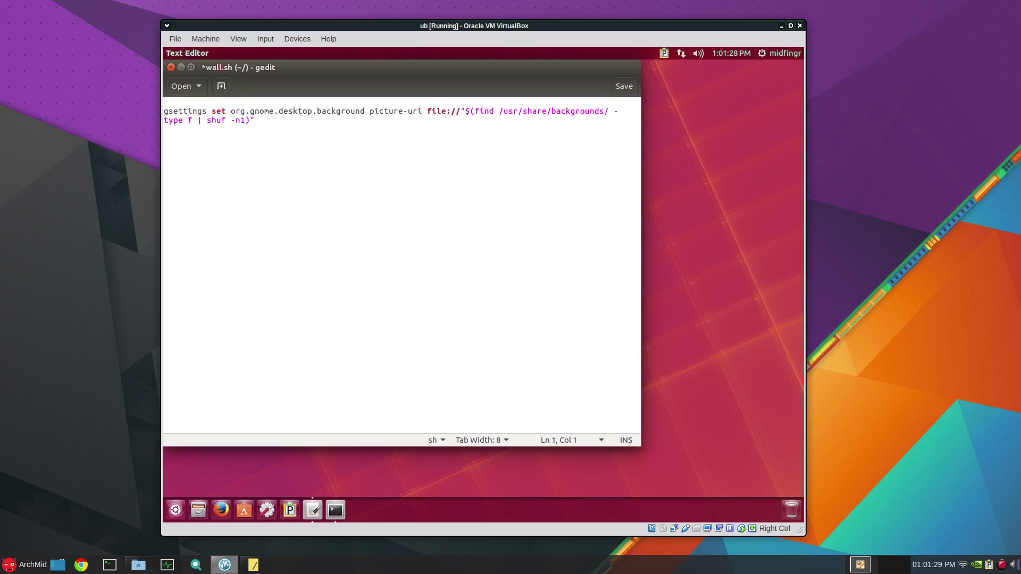
text(#!/bin/bash)
Step: Save and close gedit, then tick Allow executing in wall.sh's Permissions properties
key(ctrl+s)
key(ctrl+q)
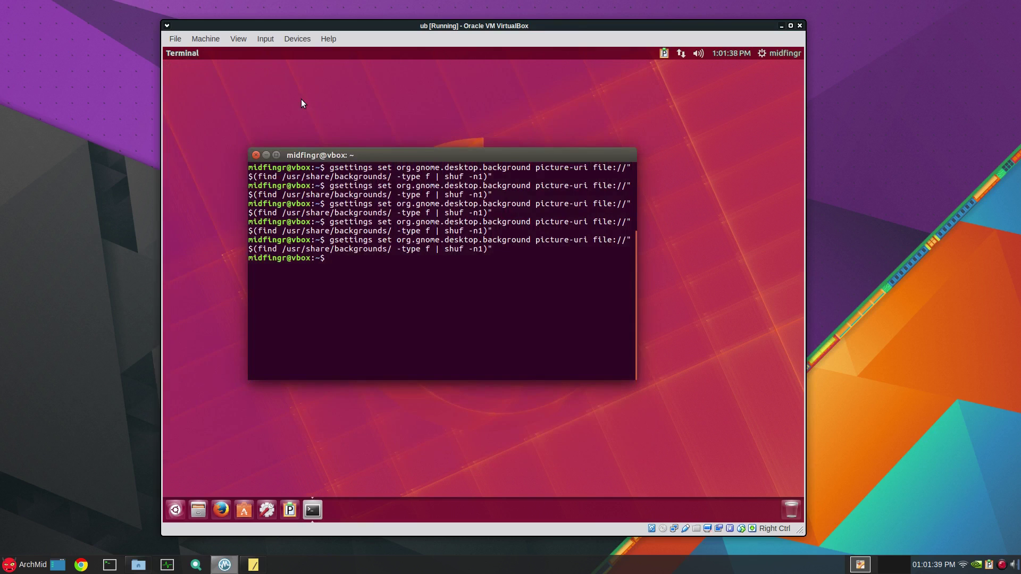
text(H)
click(179, 273)
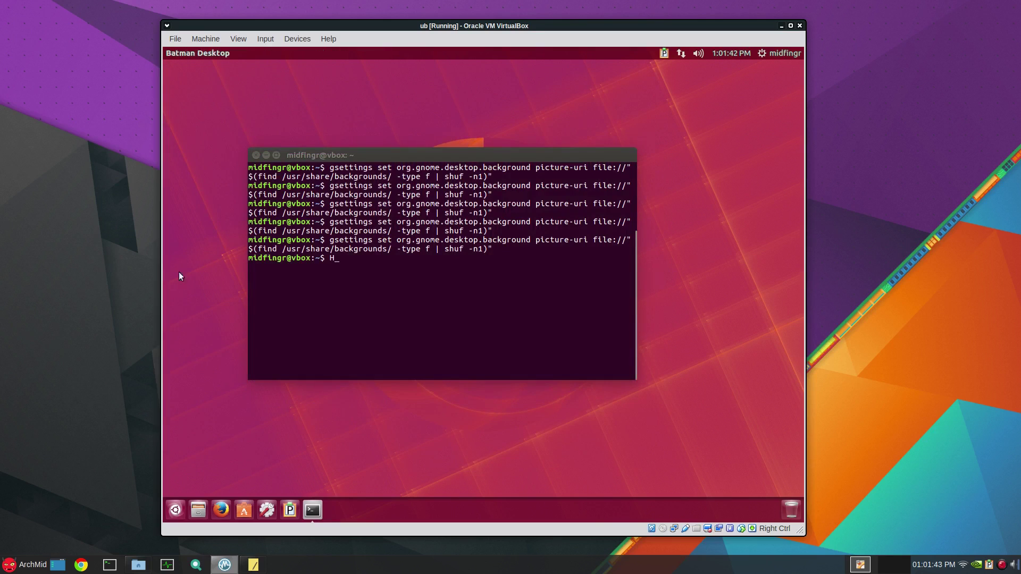
click(206, 515)
right_click(563, 335)
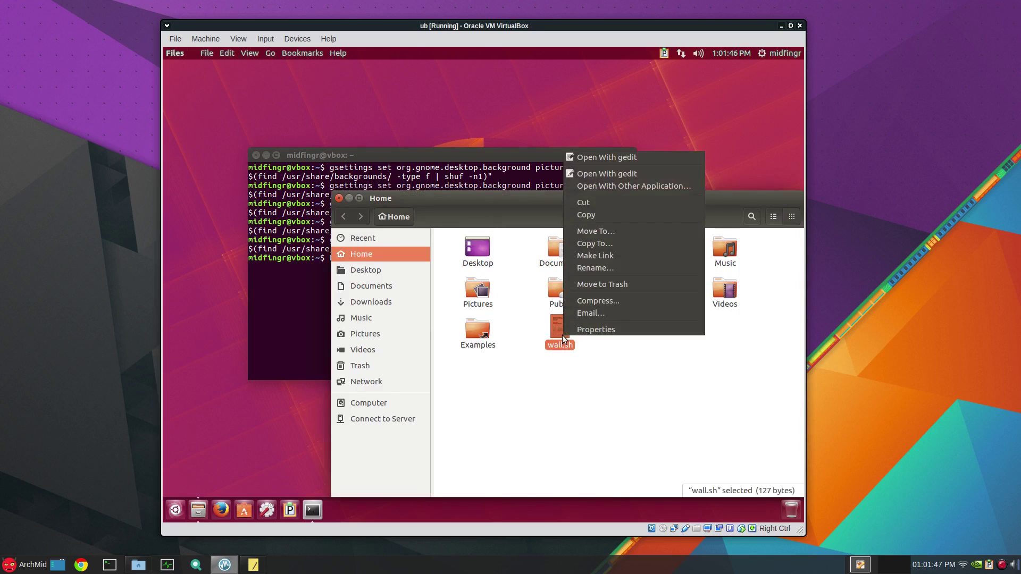
click(591, 334)
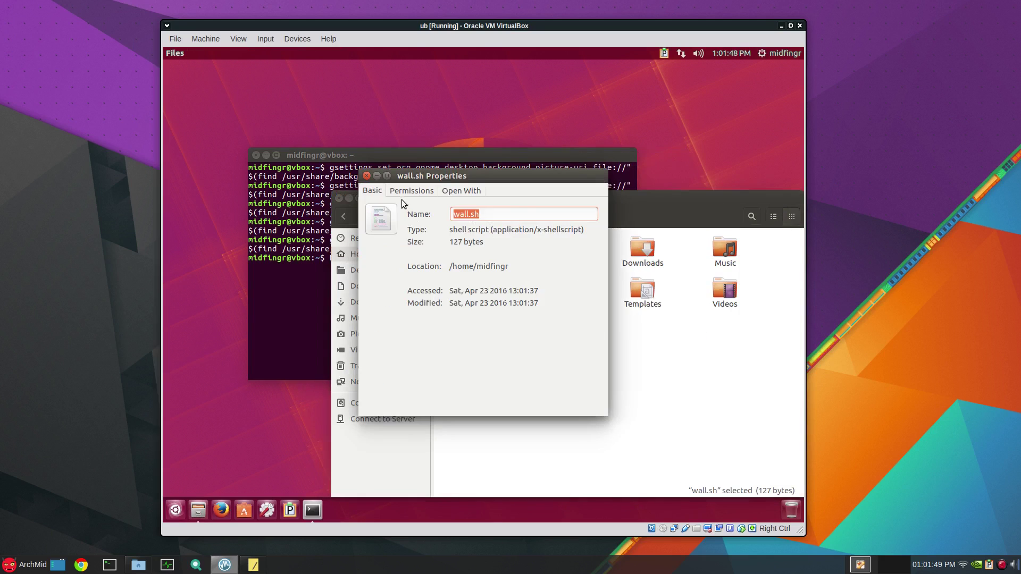
click(407, 193)
click(458, 340)
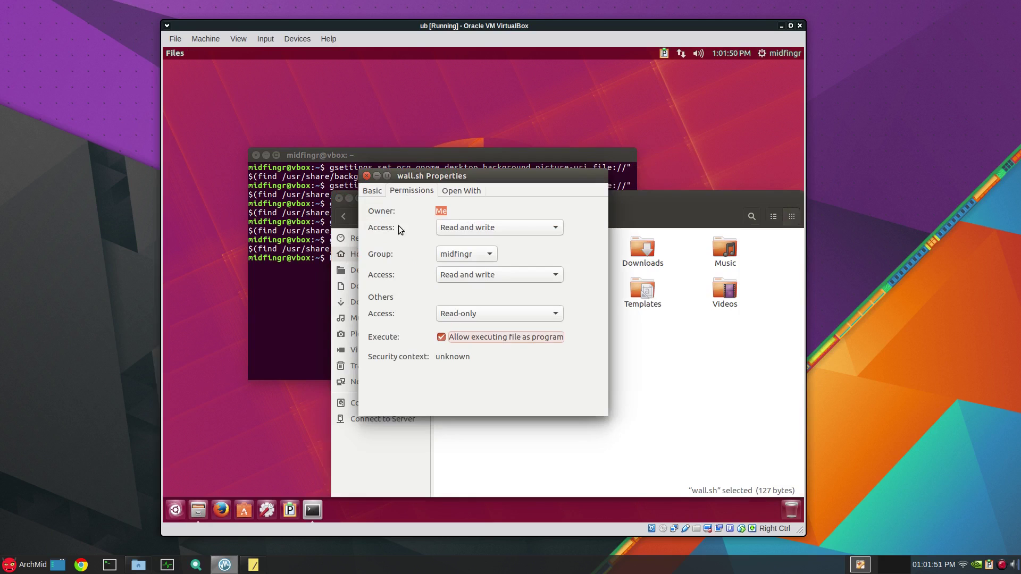
click(366, 175)
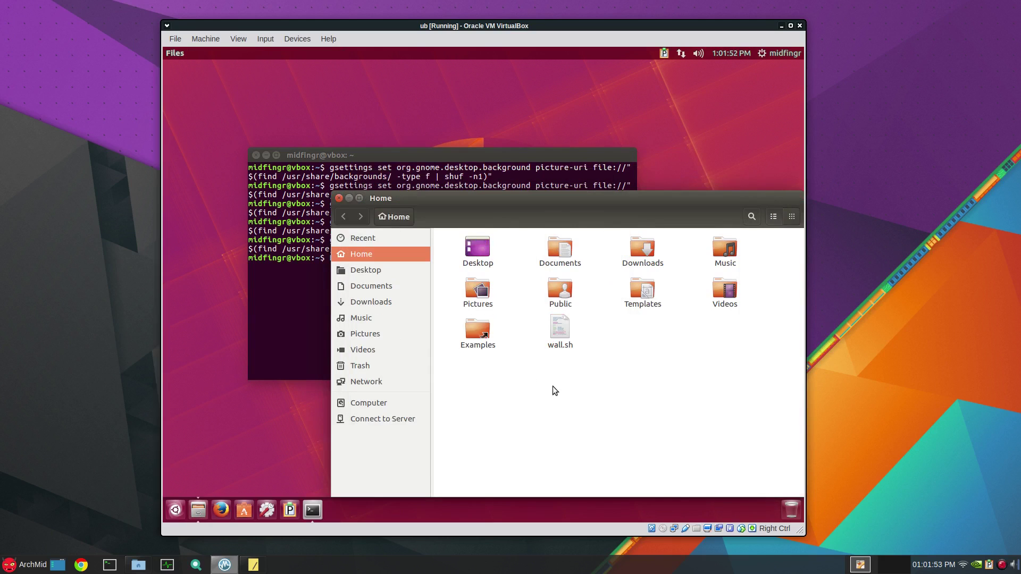
key(ctrl+w)
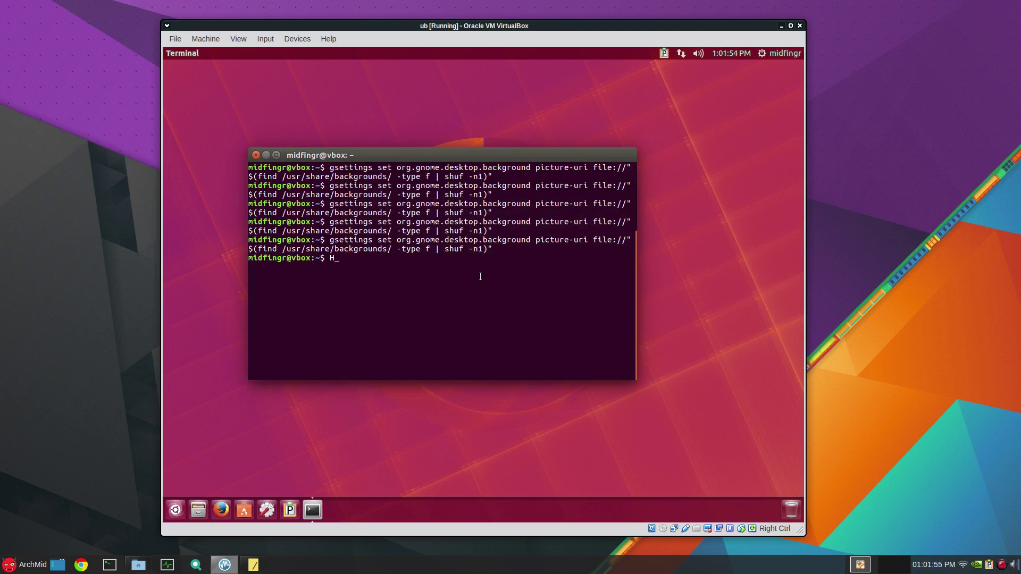
Step: Run ./wall.sh twice in the terminal to get new random wallpapers
key(BackSpace)
text(./wall.sh)
key(Return)
key(Up)
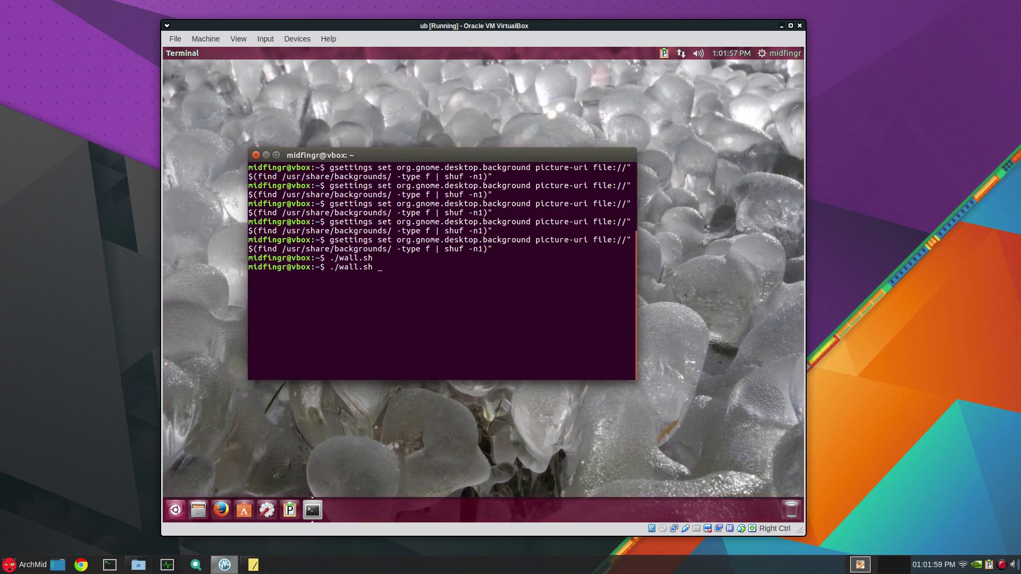
key(Return)
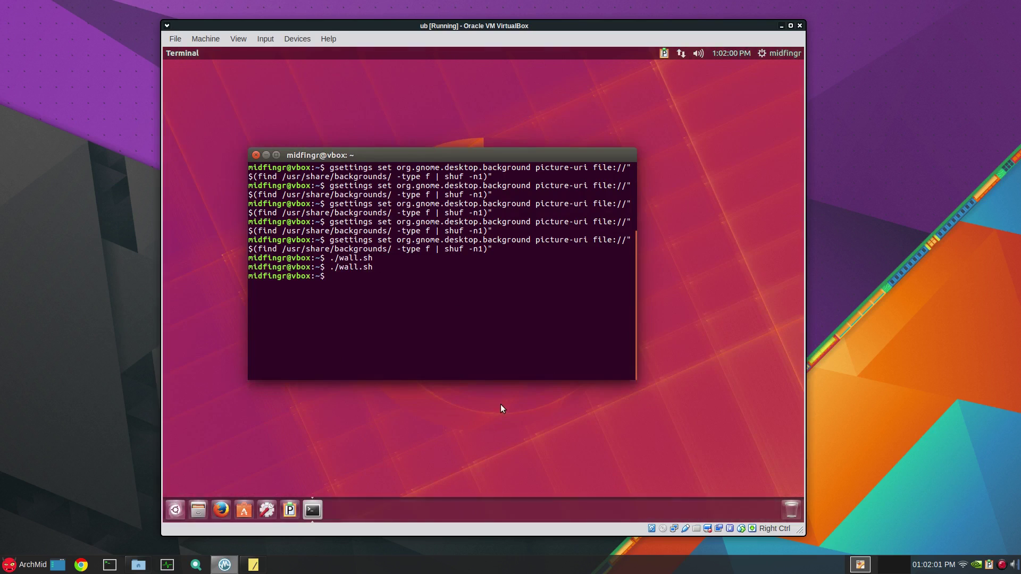
key(super)
key(Escape)
Step: Open Keyboard settings via the Dash and show the Custom Shortcuts category
click(178, 508)
text(ke)
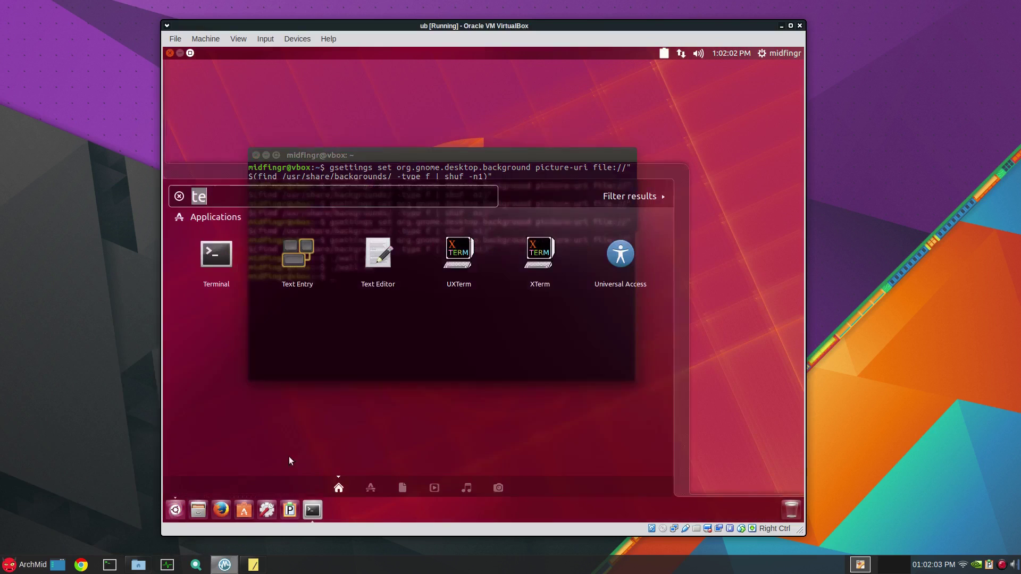
text(y)
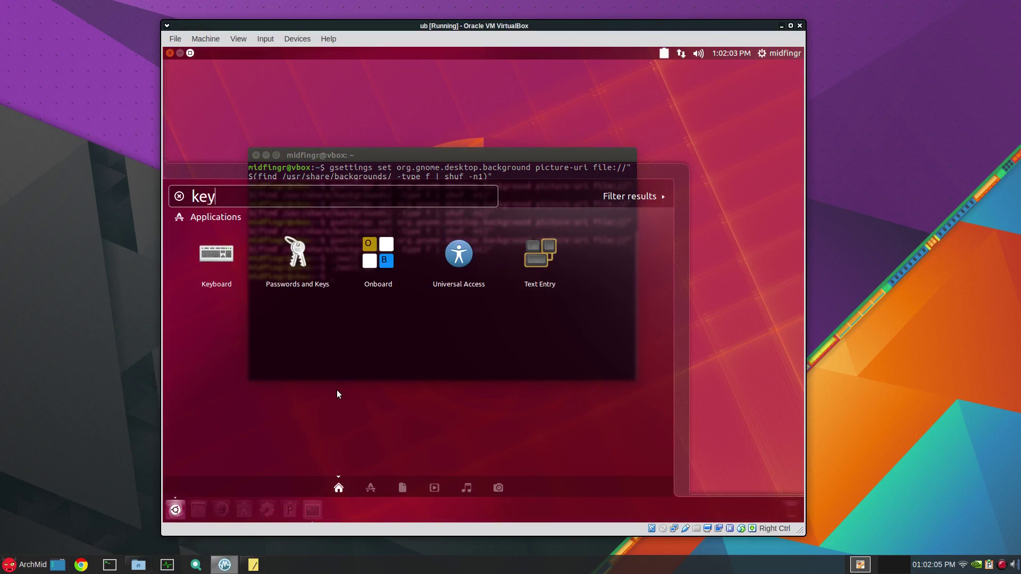
click(202, 254)
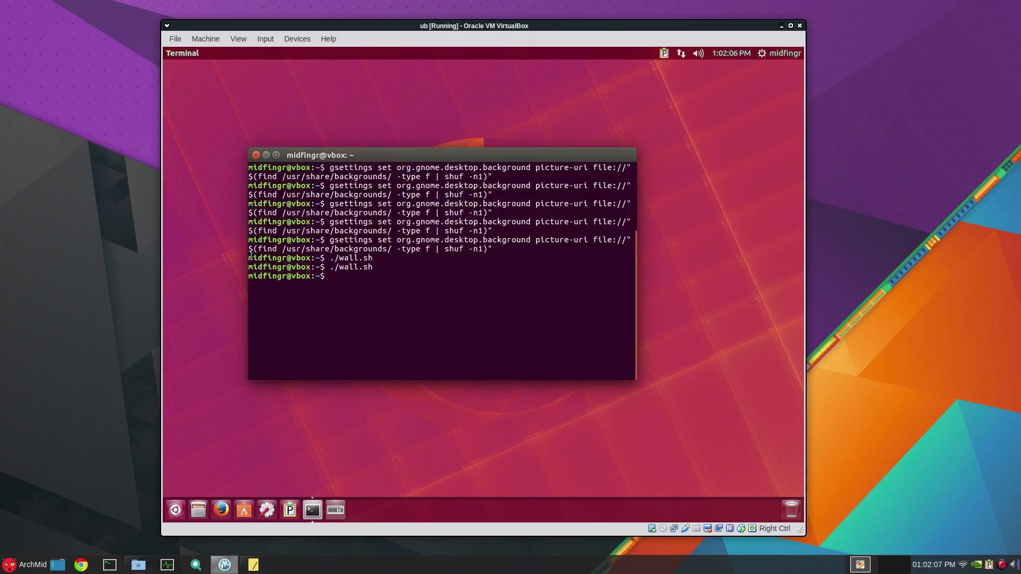
click(317, 215)
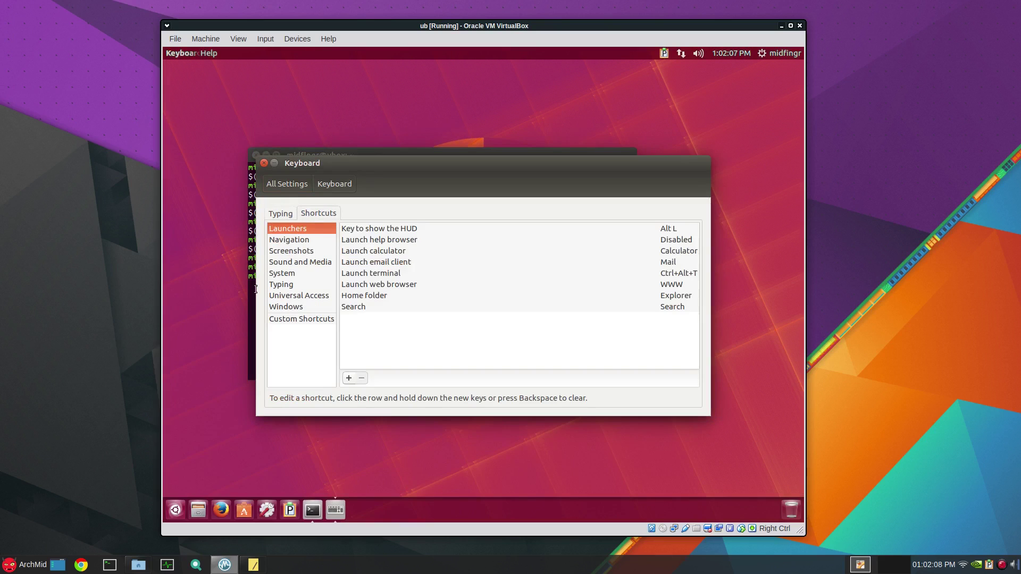
click(301, 319)
Step: Add a 'Wallpaper' custom shortcut running the home-folder wall.sh, bound to Ctrl+Alt+/
click(349, 379)
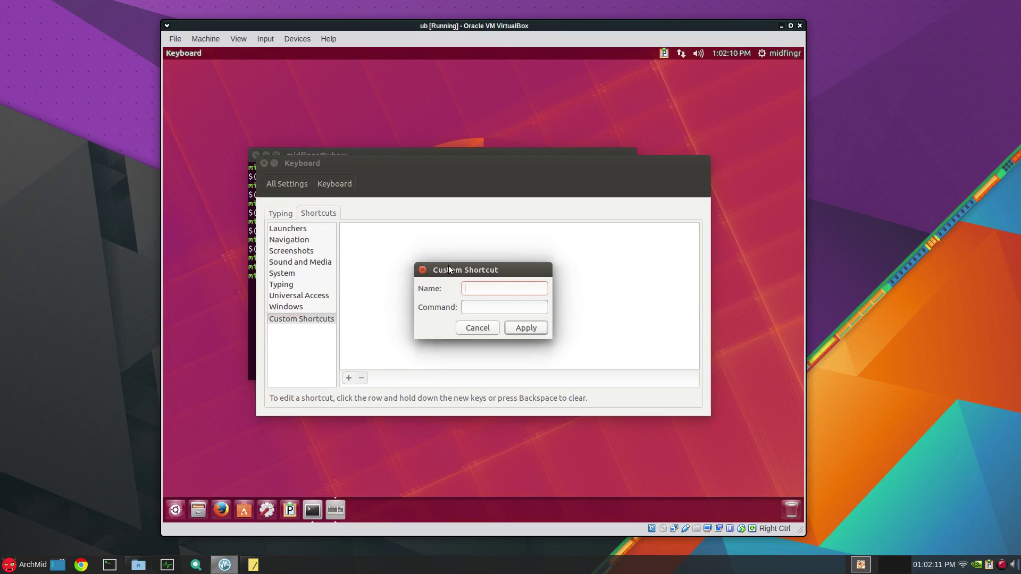
text(Wallpaper)
text(/h)
text(ome/)
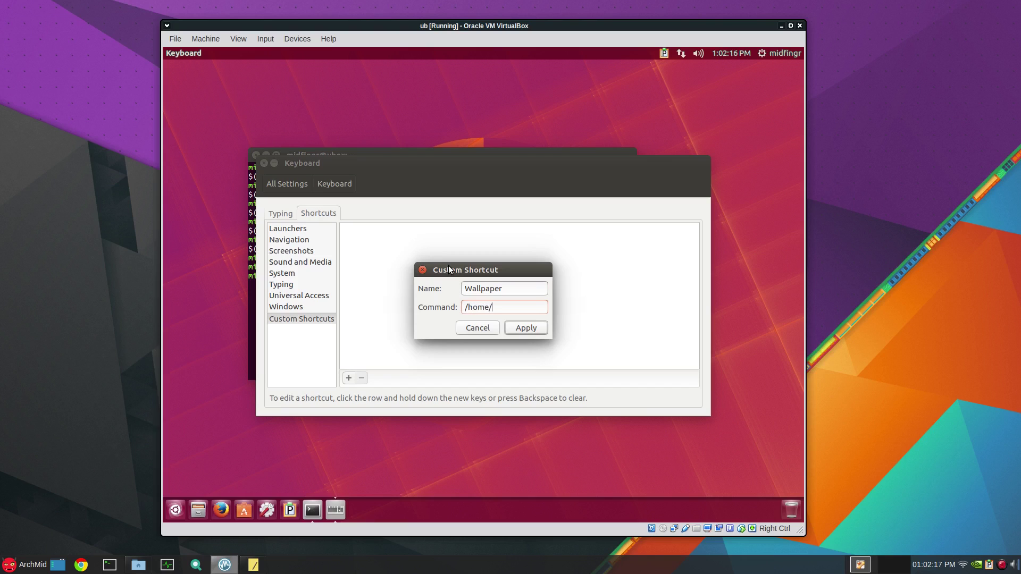
text(midfingr)
key(BackSpace)
key(BackSpace)
key(BackSpace)
key(BackSpace)
text(ingr/wall.sh)
click(524, 328)
click(662, 230)
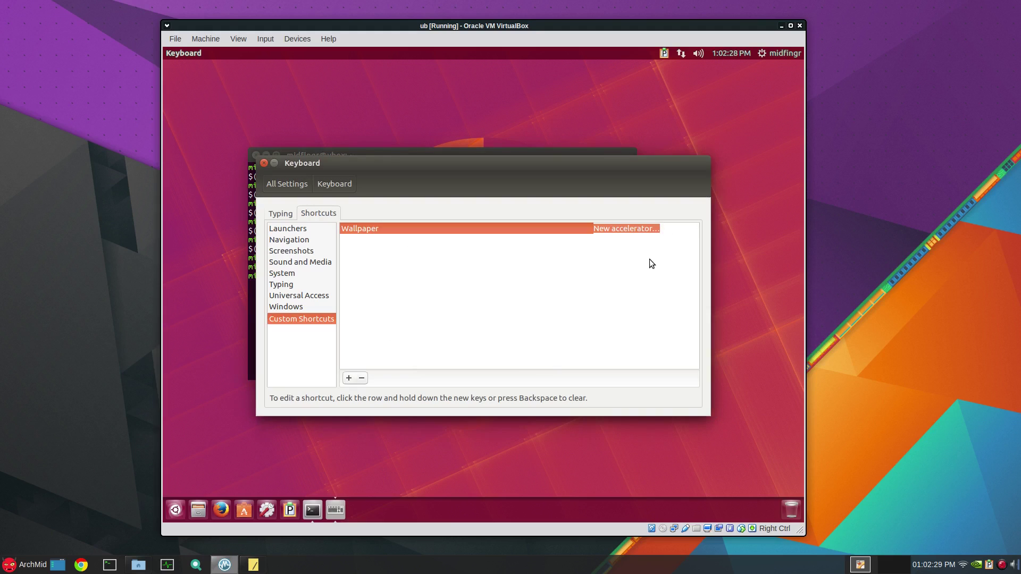
key(ctrl+alt+slash)
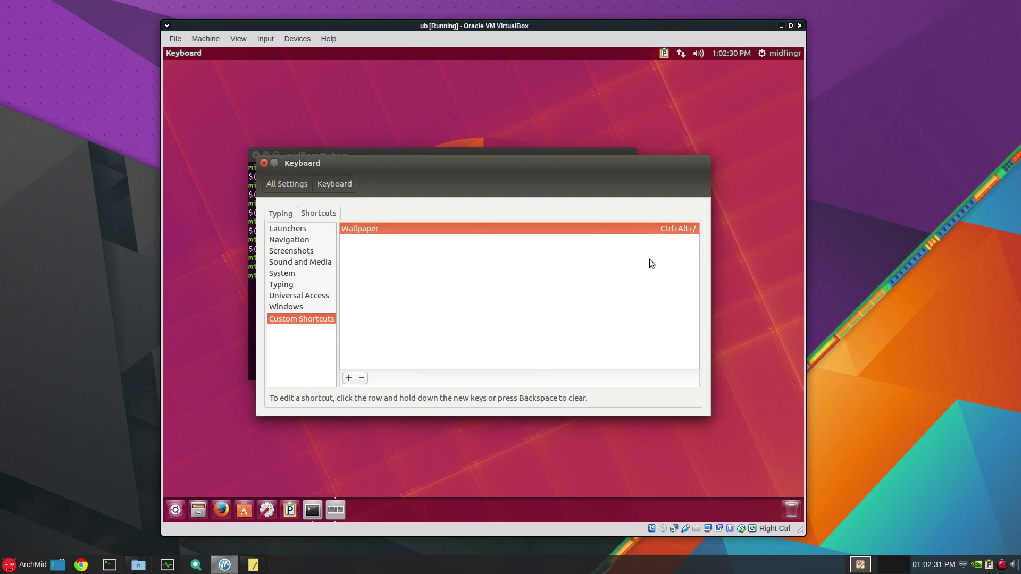
Step: Close Keyboard settings and the terminal, then use Ctrl+Alt+/ twice for new wallpapers
click(263, 161)
click(256, 155)
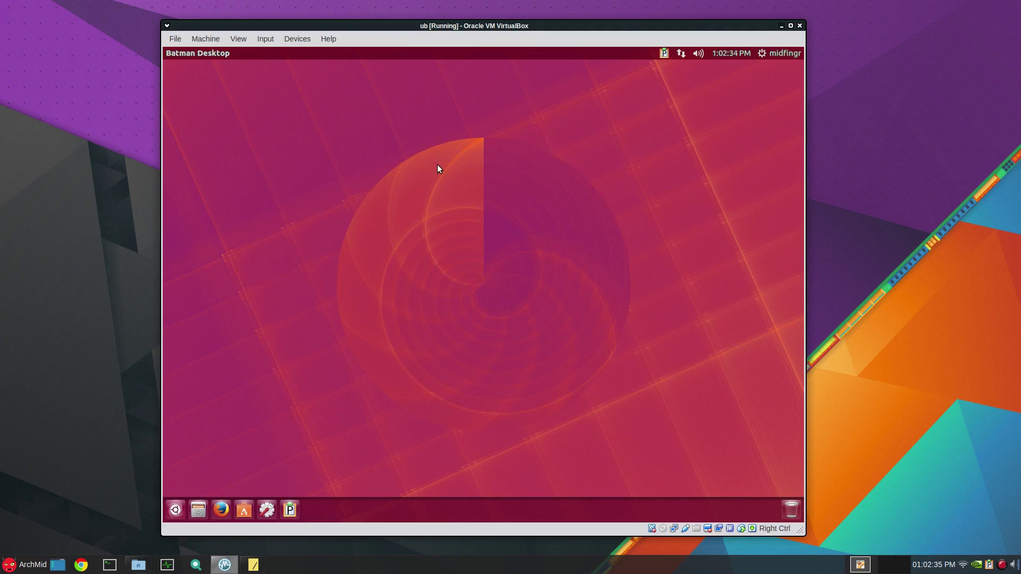
key(ctrl+alt+slash)
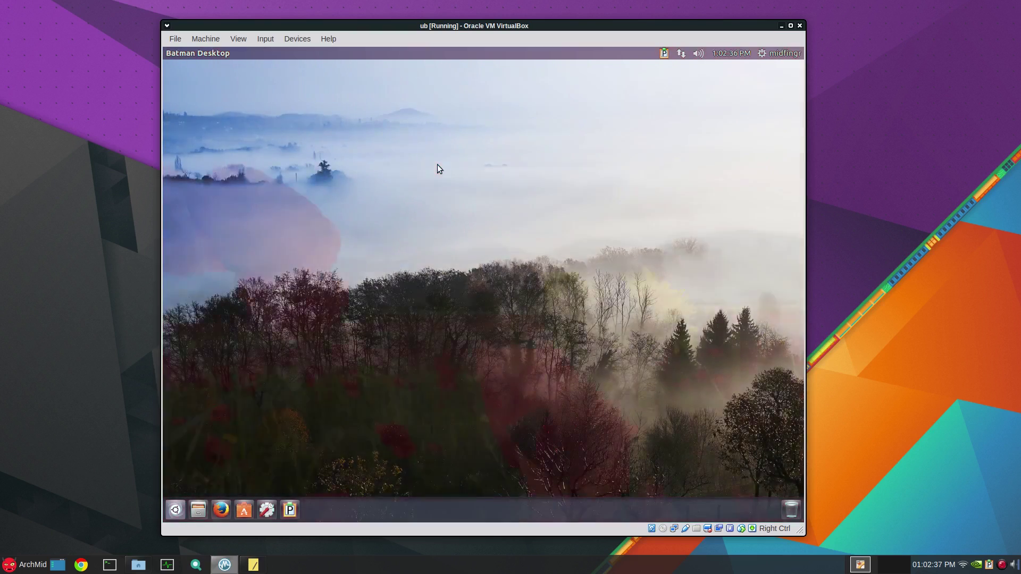
key(ctrl+alt+slash)
key(ctrl+alt+slash)
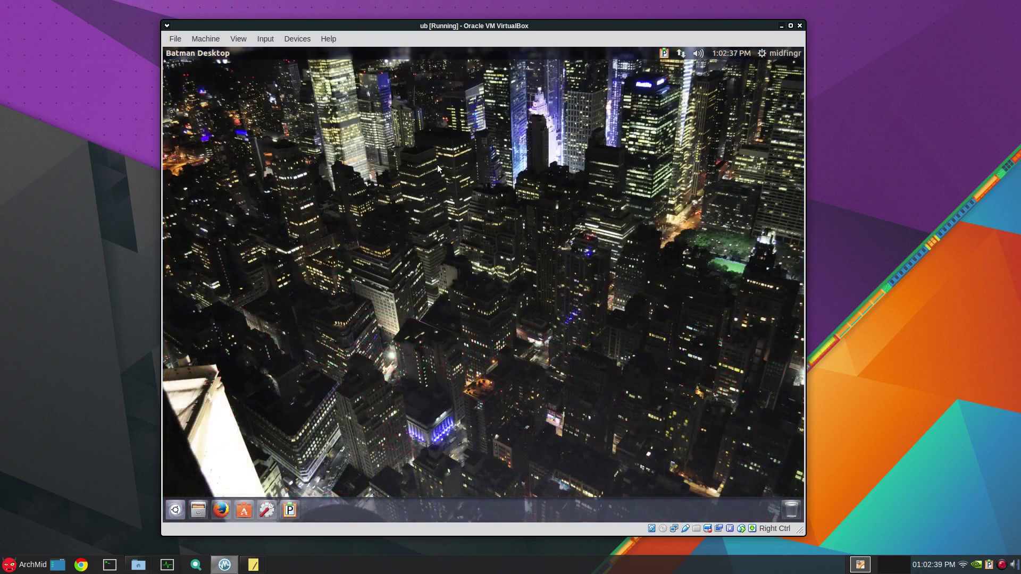